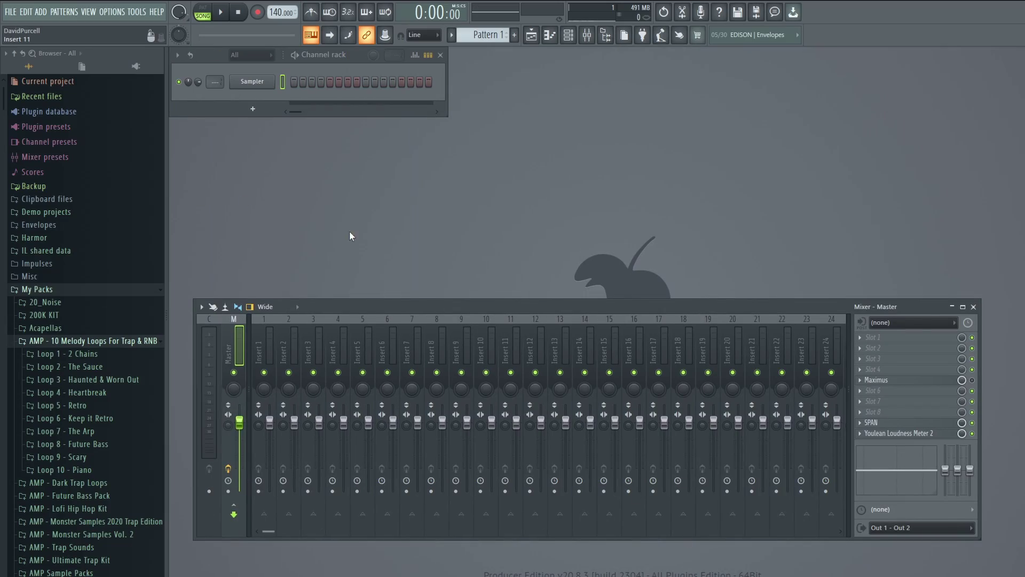
# Add a Harmor instrument and move its window clear of the channel rack
pyautogui.click(41, 12)
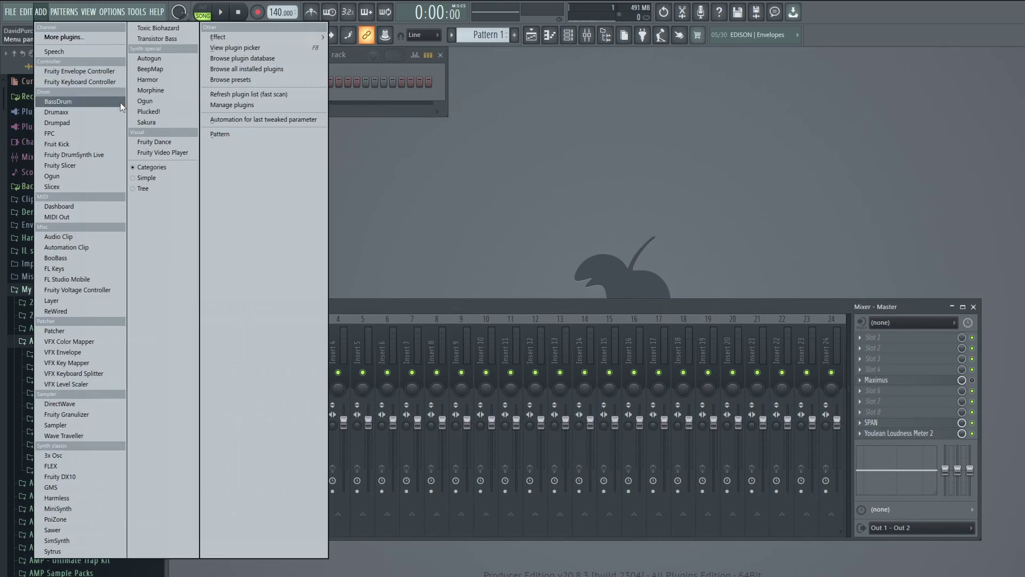
pyautogui.click(188, 85)
pyautogui.moveTo(391, 149); pyautogui.dragTo(364, 159)
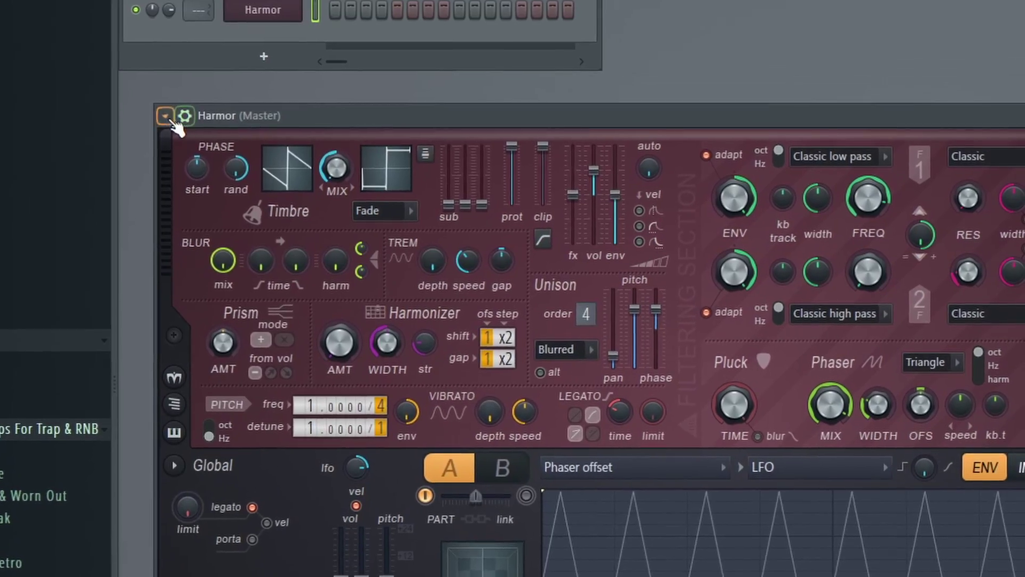
# Load Harmor's Default preset and show its image section
pyautogui.click(196, 159)
pyautogui.click(169, 219)
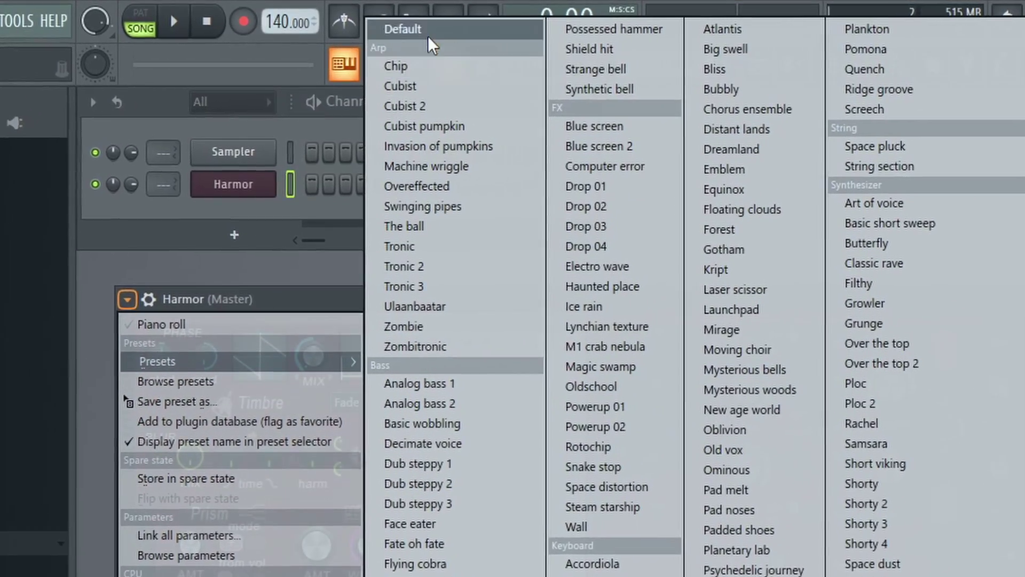
pyautogui.click(422, 33)
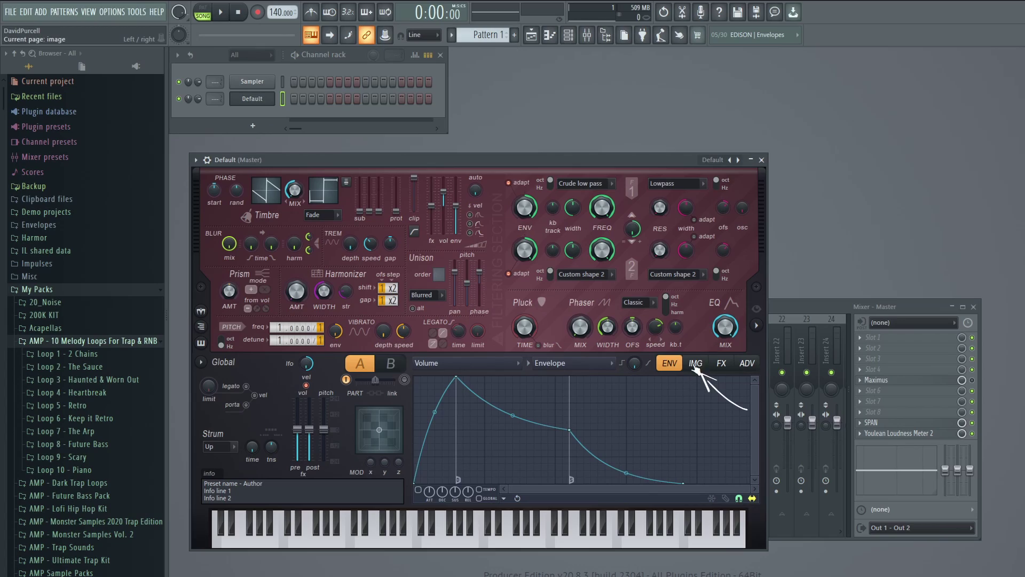
pyautogui.click(696, 368)
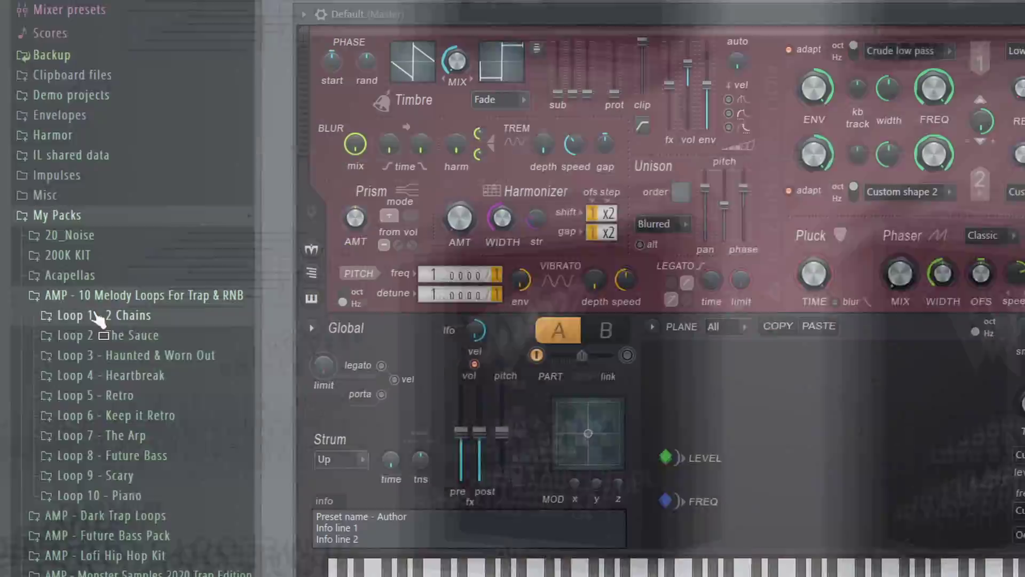
# Expand the Loop 1 - 2 Chains folder in the sample pack and preview 2 Chains Main Loop - 140 bpm - E Minor
pyautogui.click(83, 316)
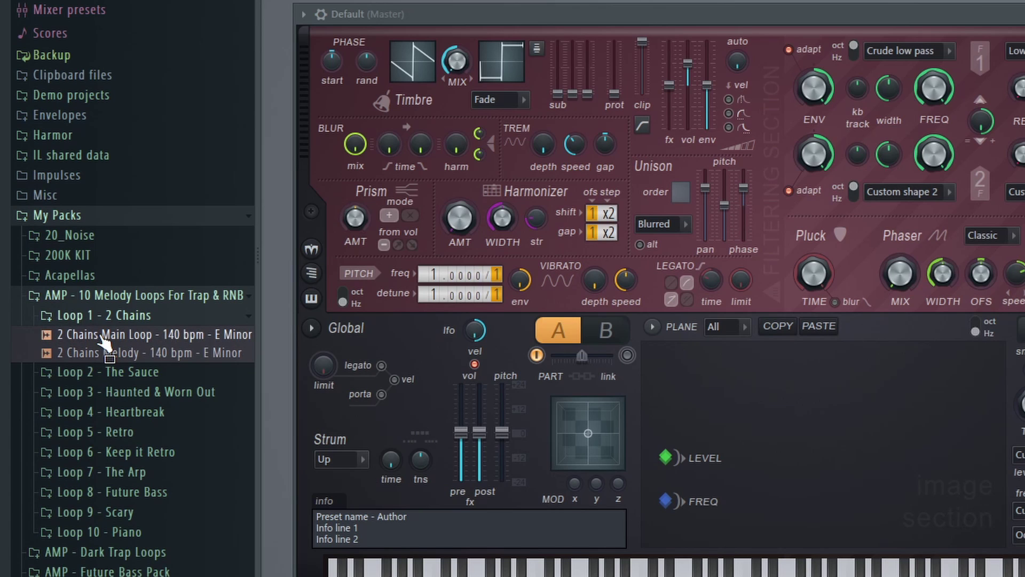
pyautogui.click(102, 340)
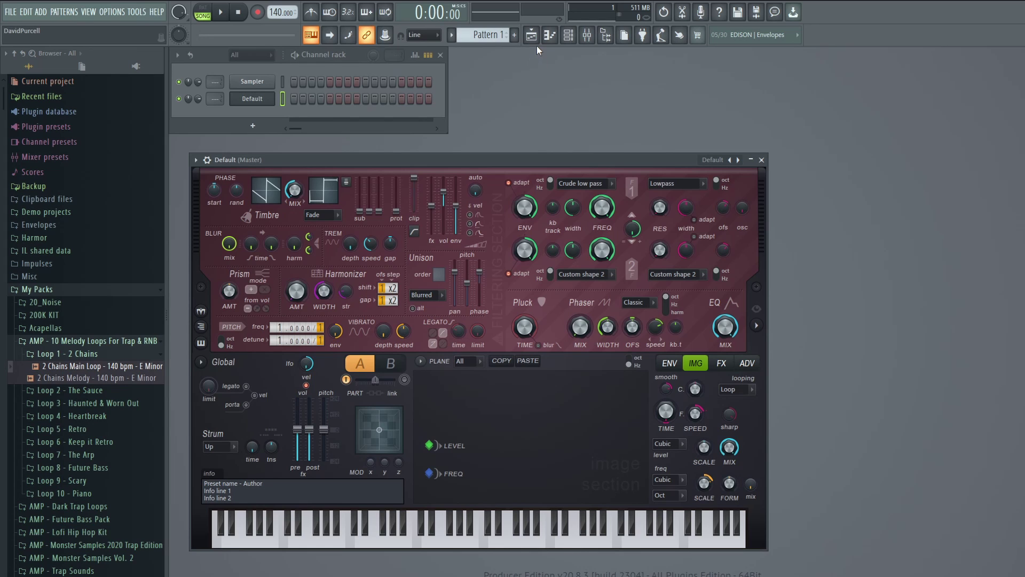
# Place the 2 Chains Main Loop sample at the start of the Kick track in the playlist and delete the clip
pyautogui.click(531, 34)
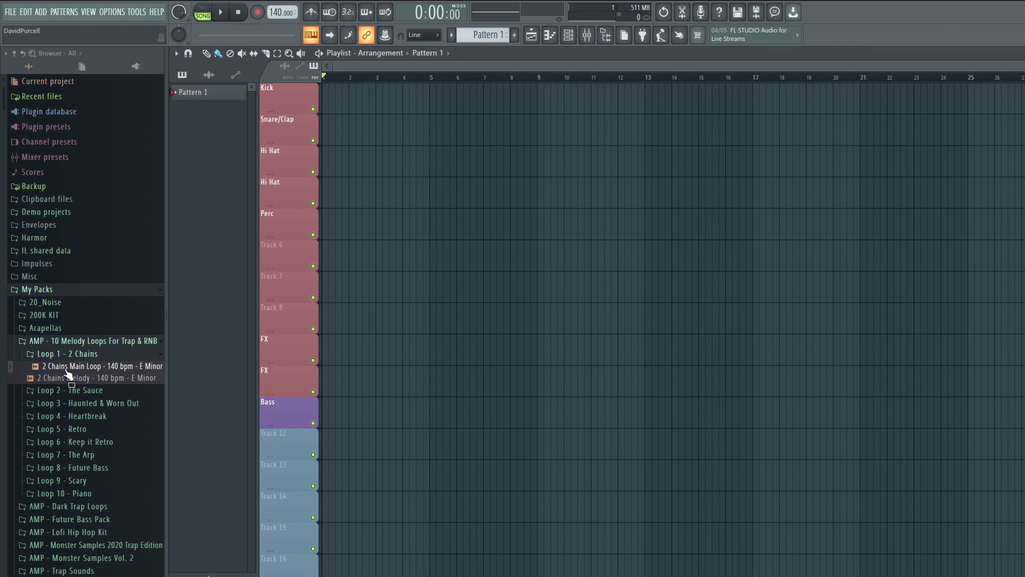
pyautogui.moveTo(57, 372); pyautogui.dragTo(331, 97)
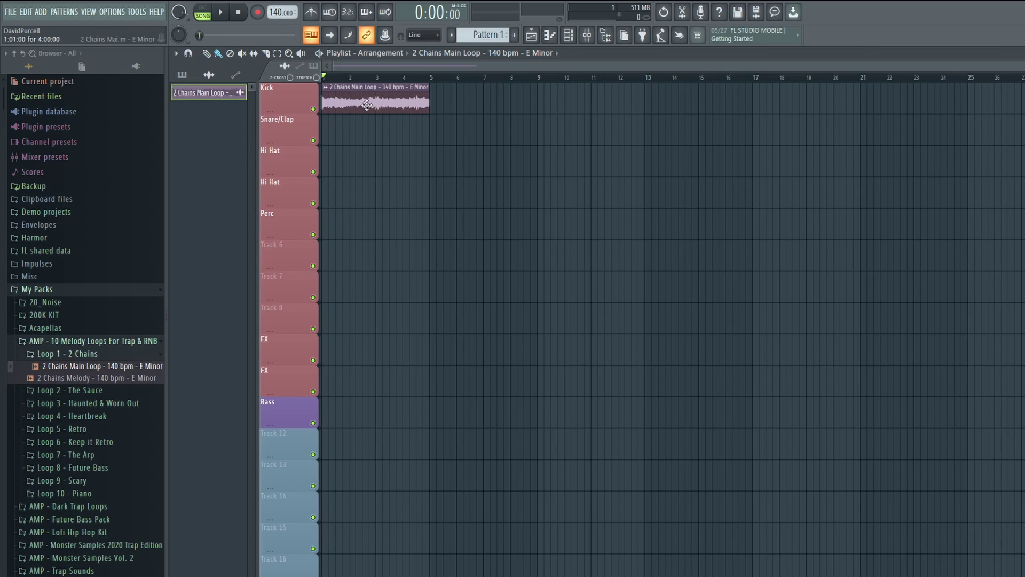
pyautogui.rightClick(367, 105)
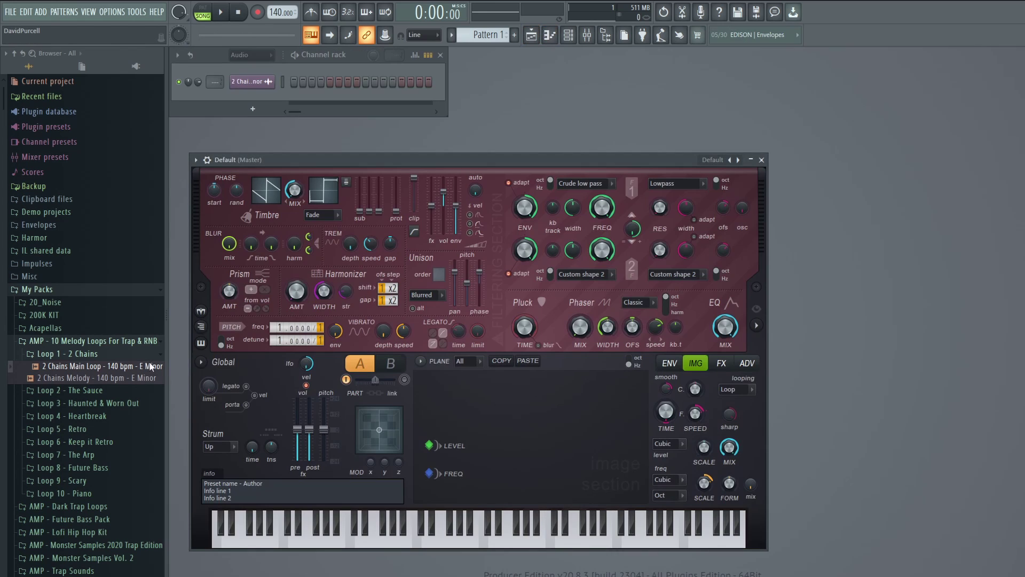
# Load 2 Chains Main Loop - 140 bpm - E Minor into Harmor's image section and audition it
pyautogui.moveTo(64, 372); pyautogui.dragTo(544, 429)
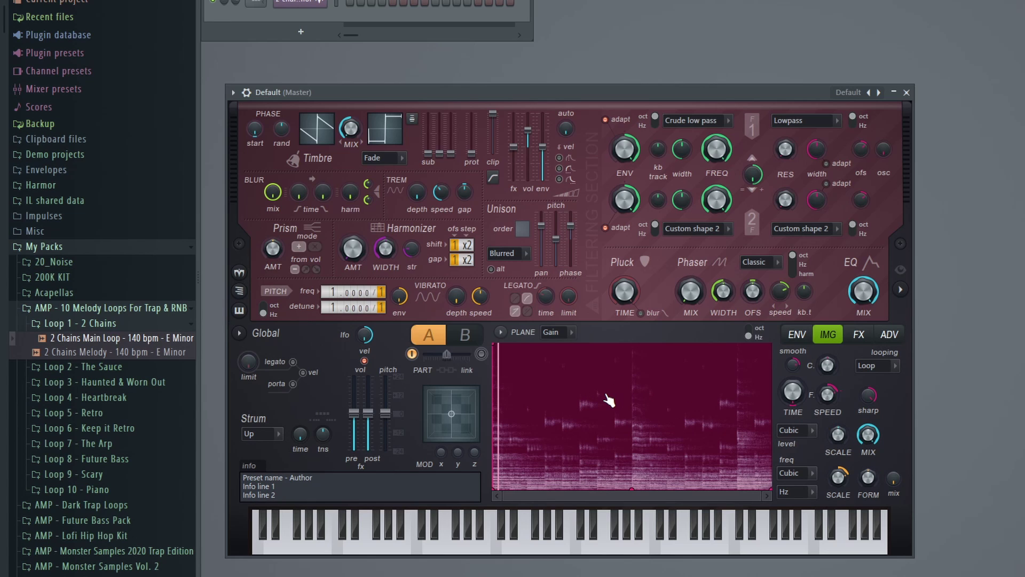
pyautogui.press('space')
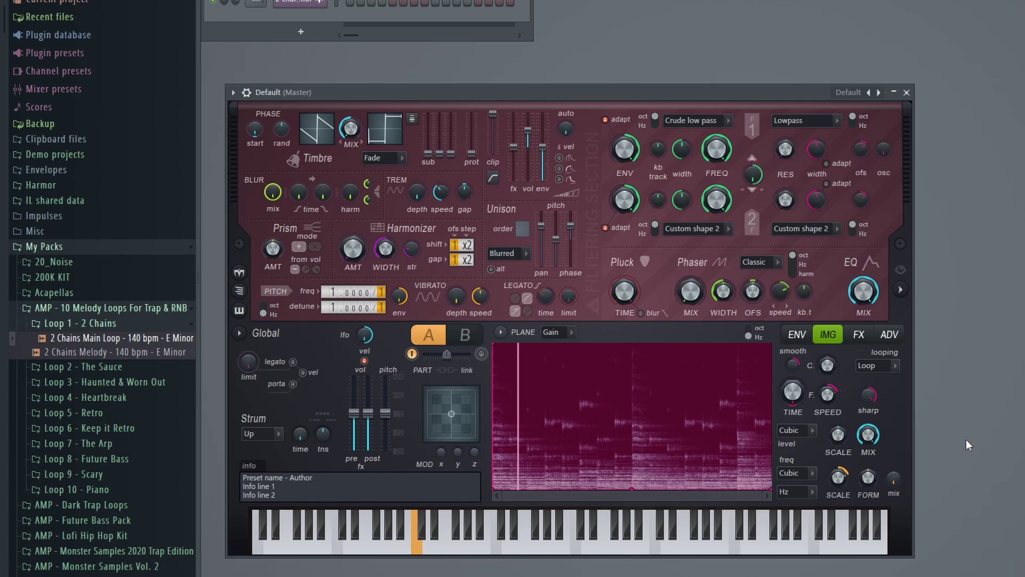
# Reduce the image's fine speed to zero and lower its sharpness
pyautogui.moveTo(835, 399); pyautogui.dragTo(835, 407)
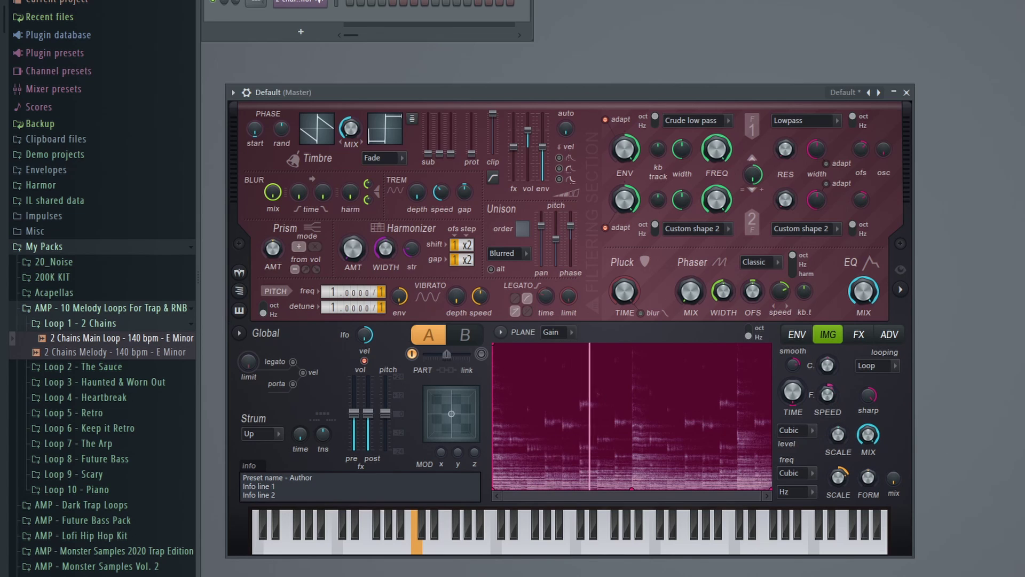
pyautogui.moveTo(836, 407); pyautogui.dragTo(835, 414)
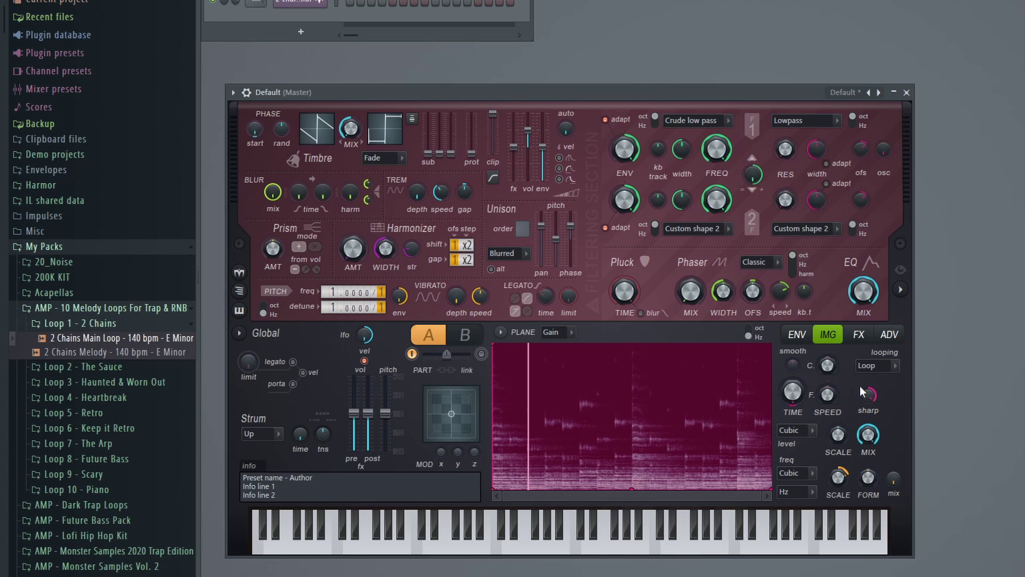
pyautogui.moveTo(870, 398); pyautogui.dragTo(870, 427)
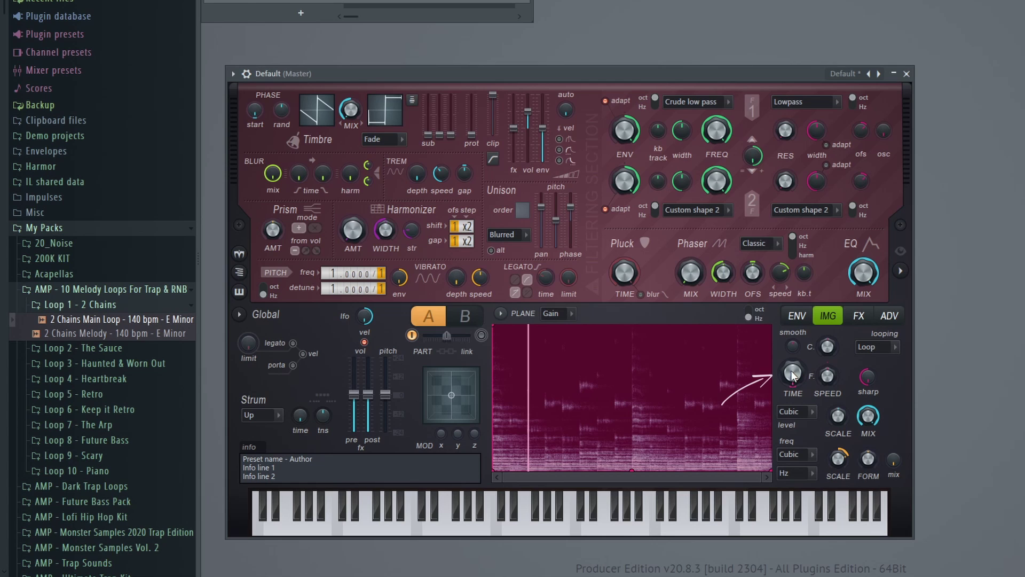
# Set part A's image time to exactly 0.5
pyautogui.rightClick(794, 375)
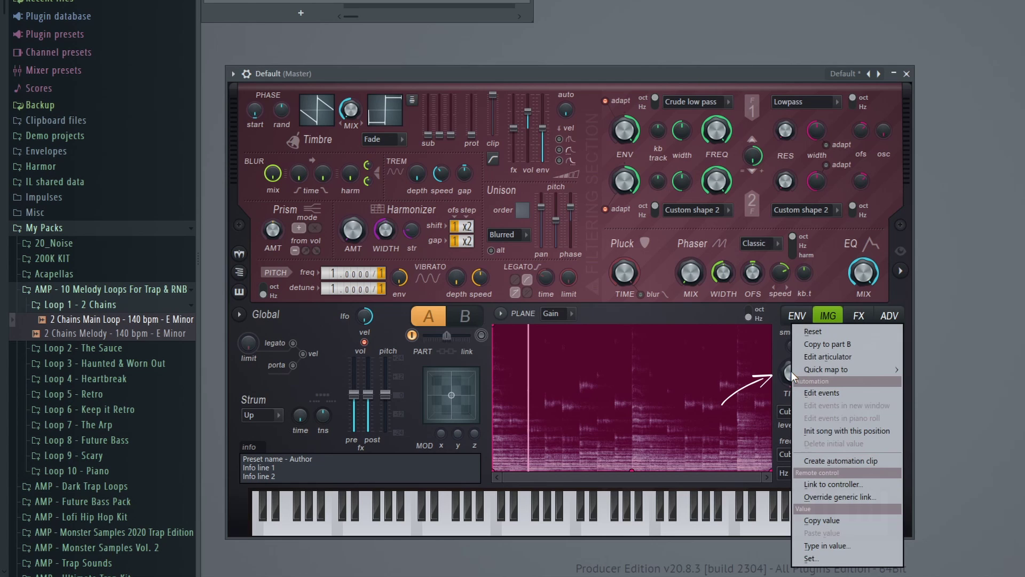
pyautogui.click(829, 545)
pyautogui.click(767, 526)
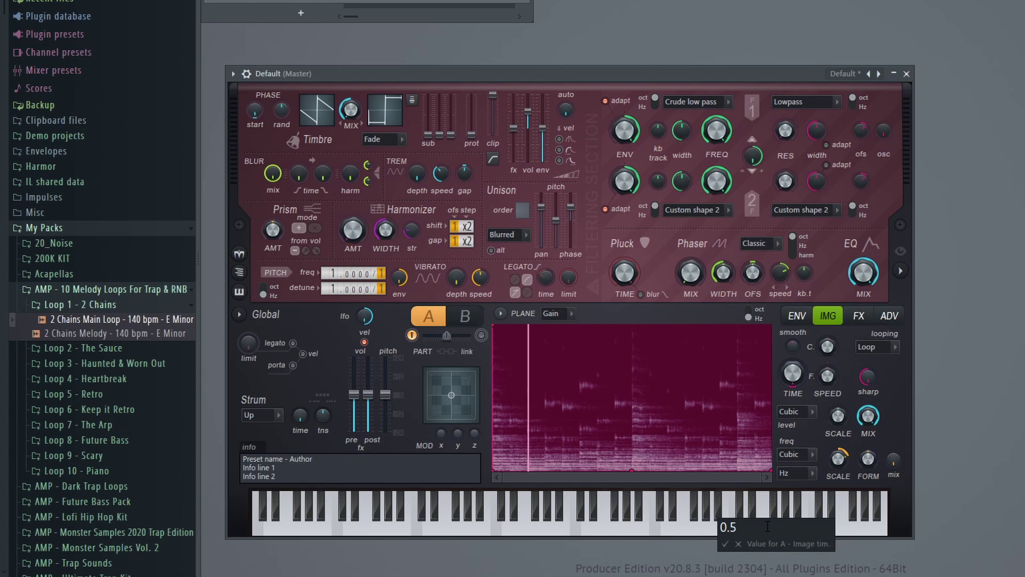
pyautogui.press('Return')
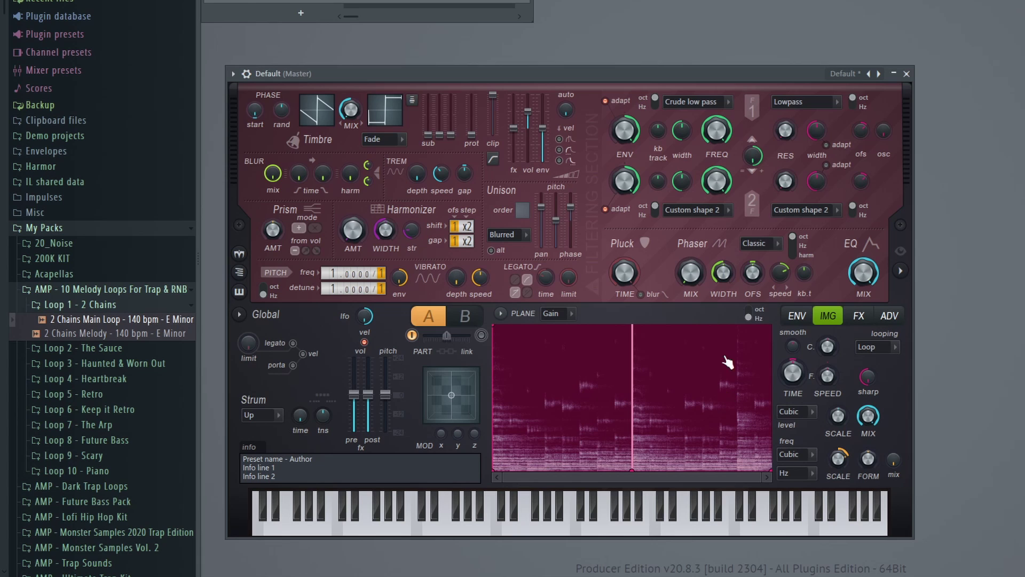
# Show the Image time offset articulation in Harmor's envelope section
pyautogui.click(805, 321)
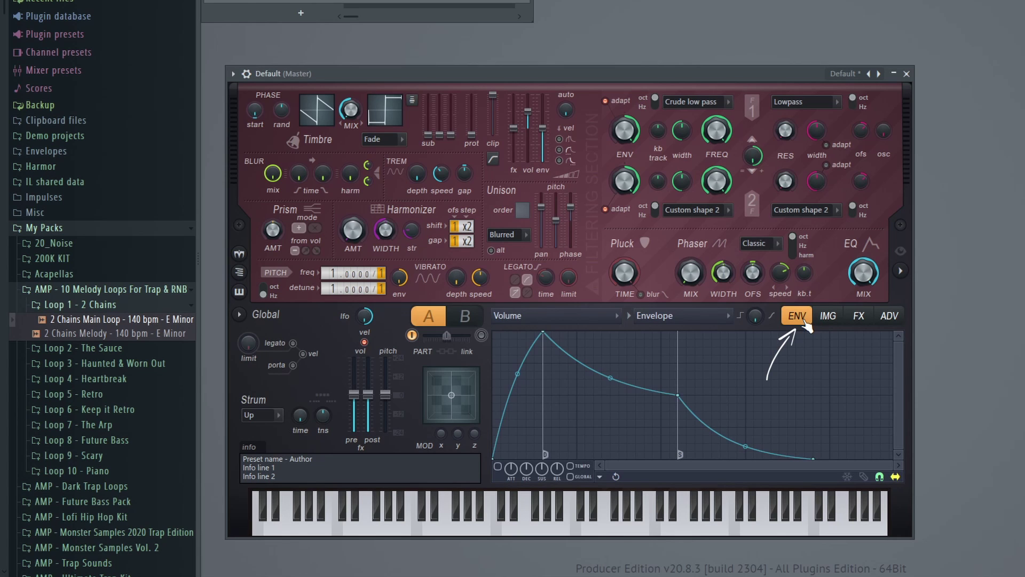
pyautogui.click(540, 320)
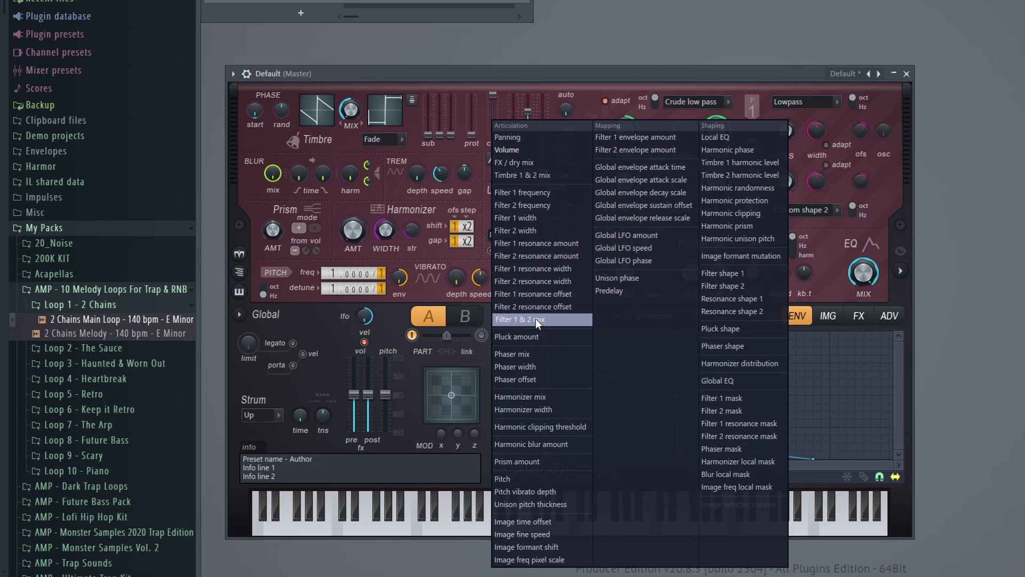
pyautogui.click(530, 523)
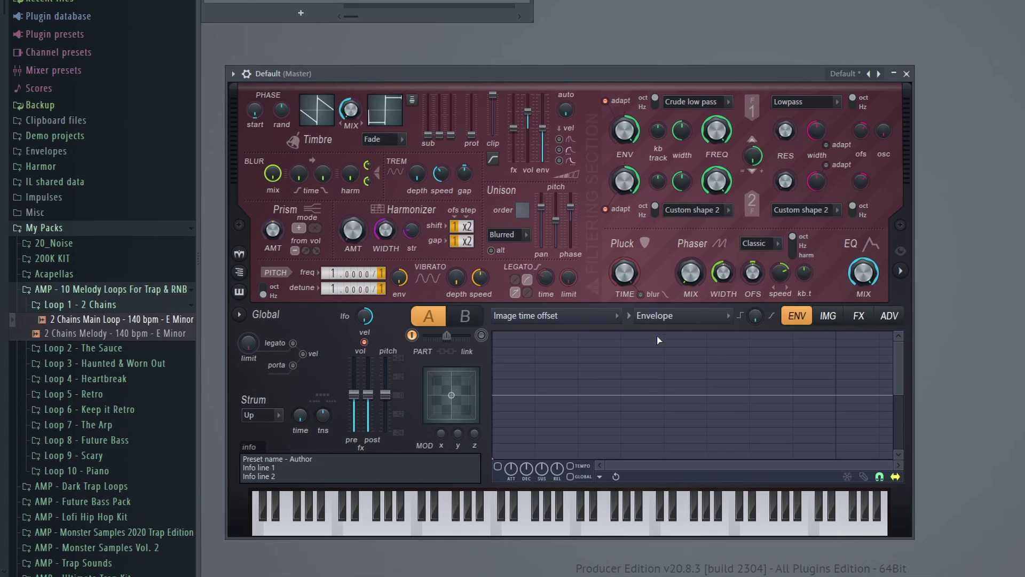
# Choose the LFO for Image time offset and enable it with tempo sync and global mode
pyautogui.click(688, 315)
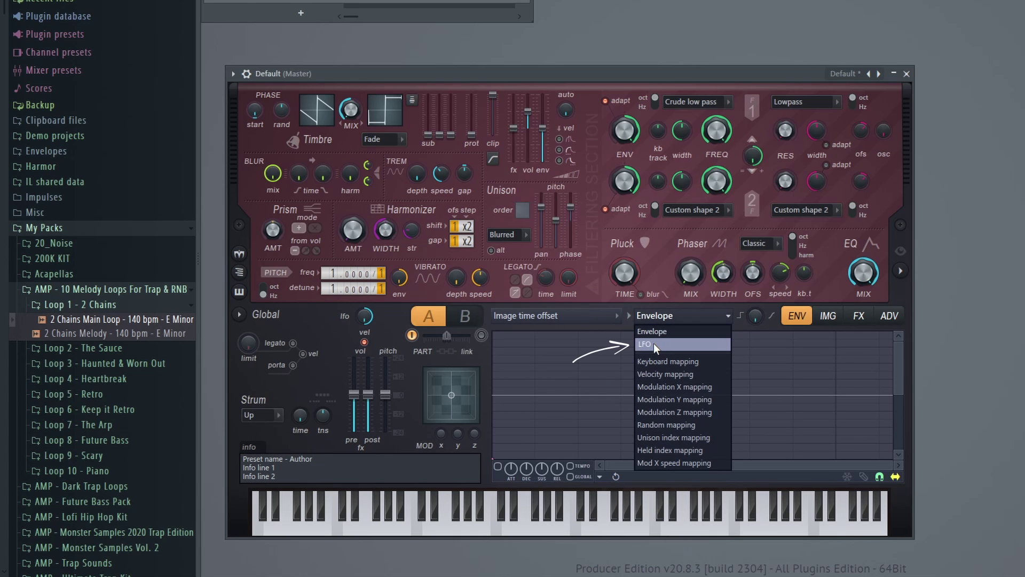
pyautogui.click(662, 344)
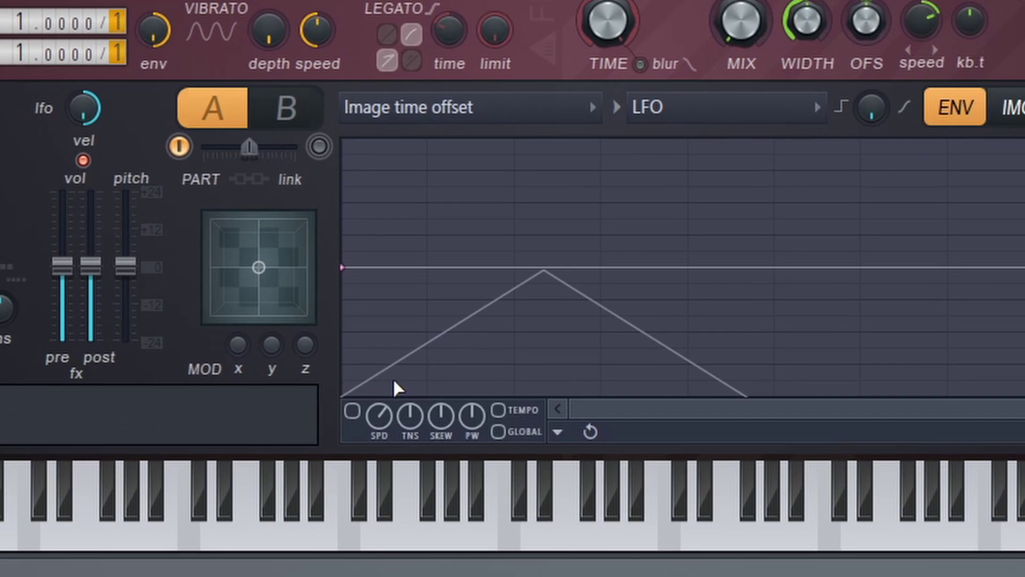
pyautogui.click(353, 411)
pyautogui.click(498, 411)
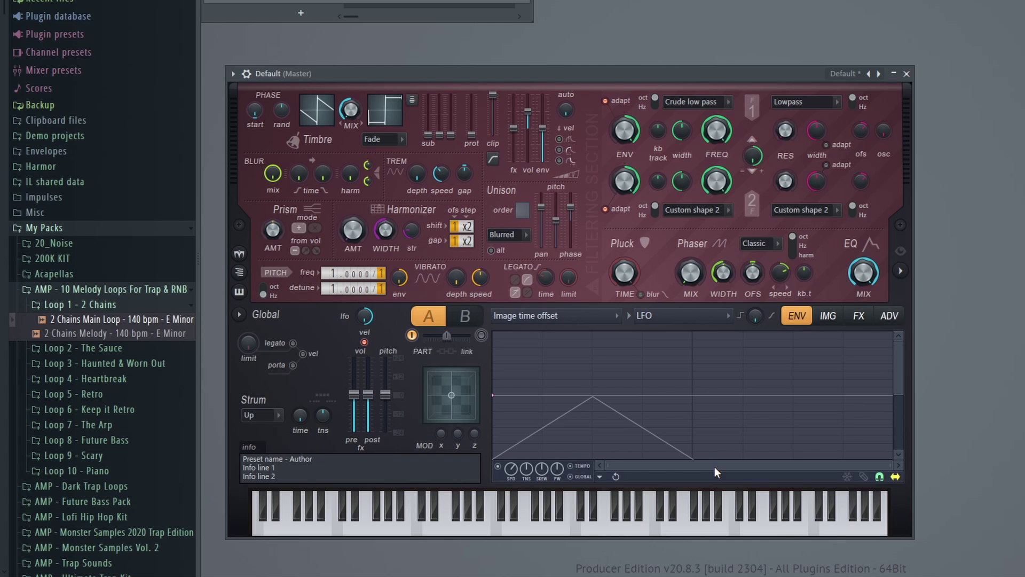
# Raise the Image time offset LFO's level line halfway above centre and extend its end point to four bars
pyautogui.click(893, 477)
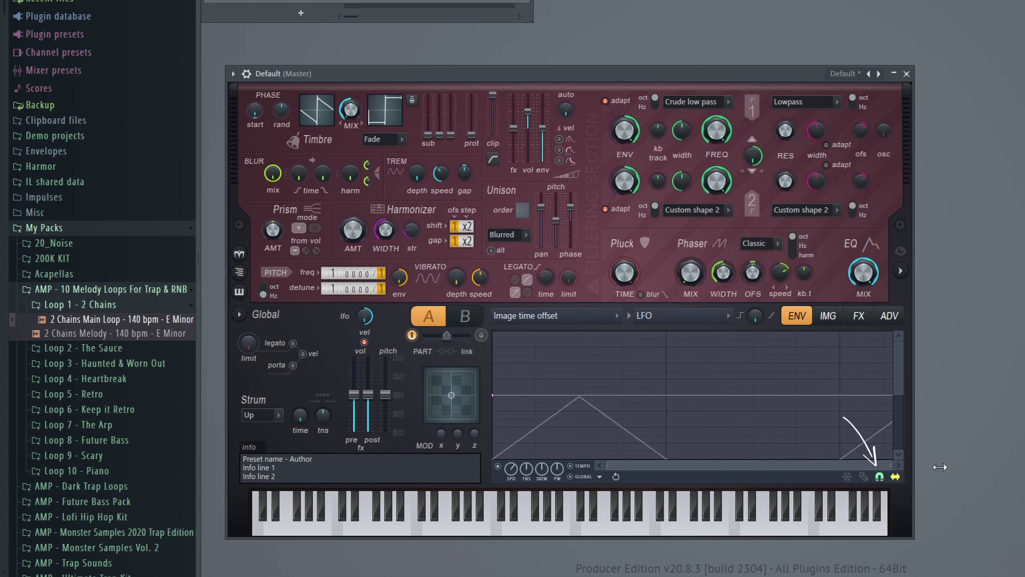
pyautogui.moveTo(898, 396); pyautogui.dragTo(897, 364)
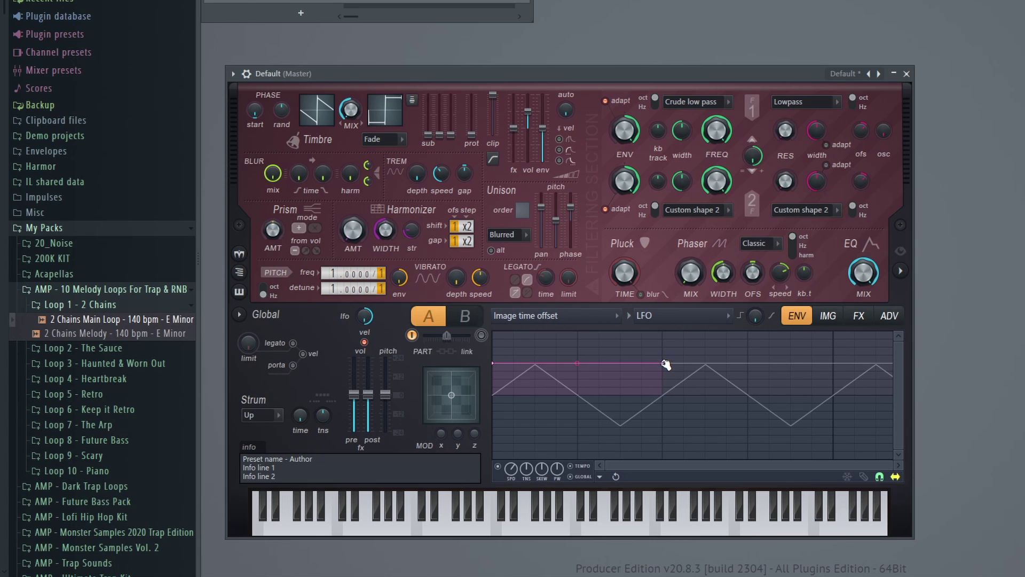
pyautogui.click(833, 364)
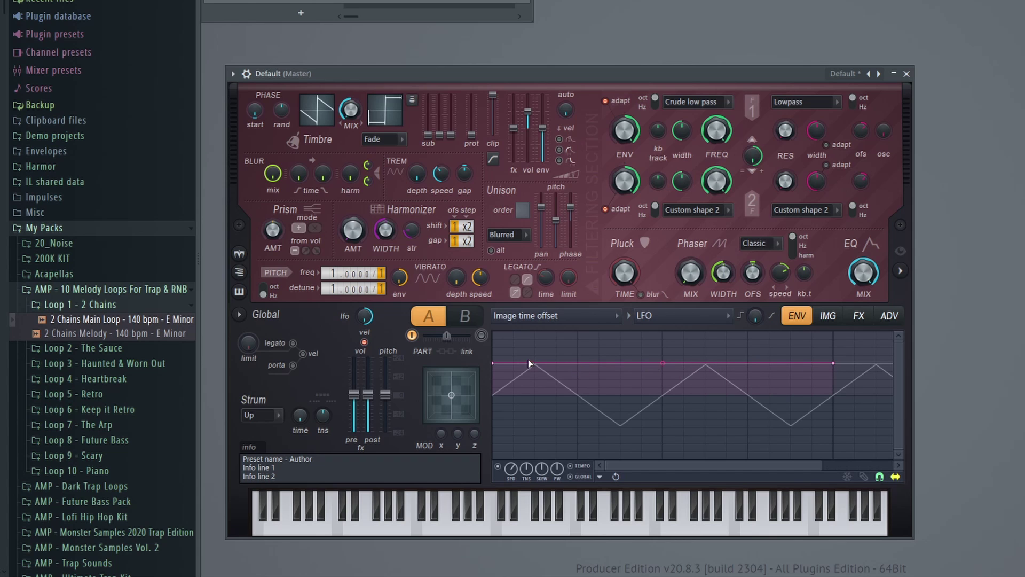
pyautogui.scroll(-5, 714, 404)
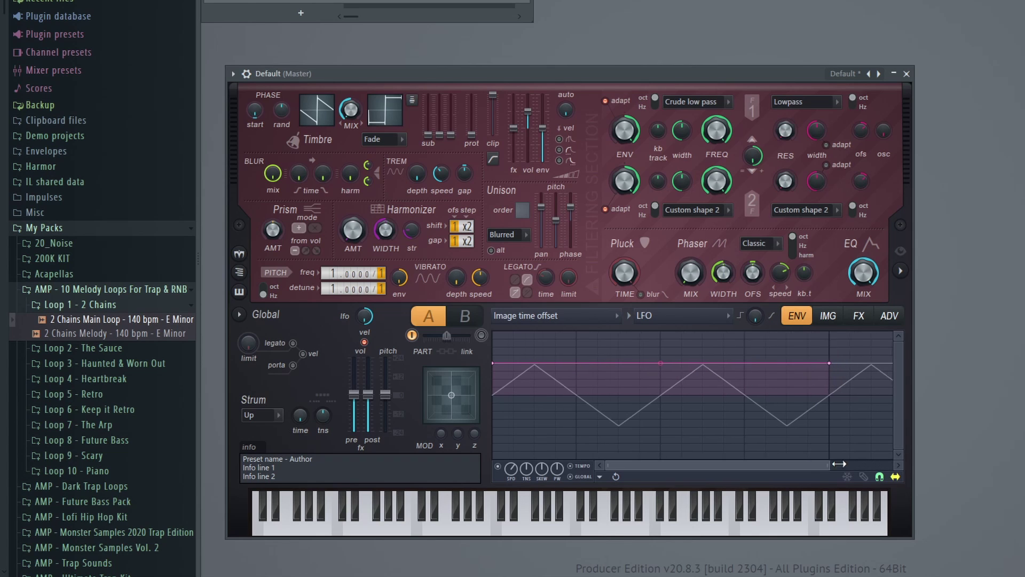
pyautogui.moveTo(608, 364); pyautogui.dragTo(820, 364)
pyautogui.moveTo(868, 462); pyautogui.dragTo(895, 462)
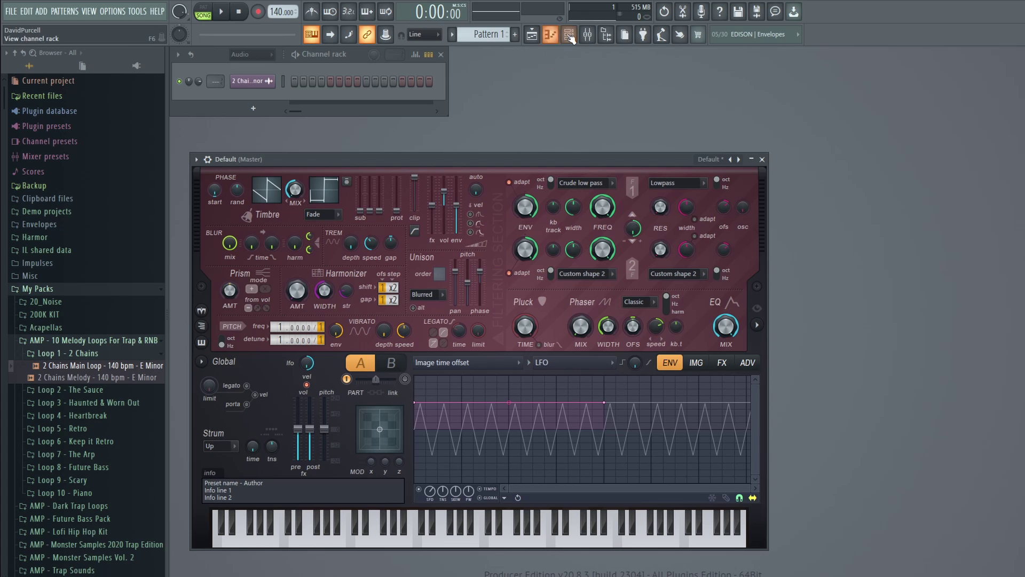
# Draw a four-bar C5 note at the start of Harmor's piano roll in Pattern 1 and close the piano roll
pyautogui.click(550, 35)
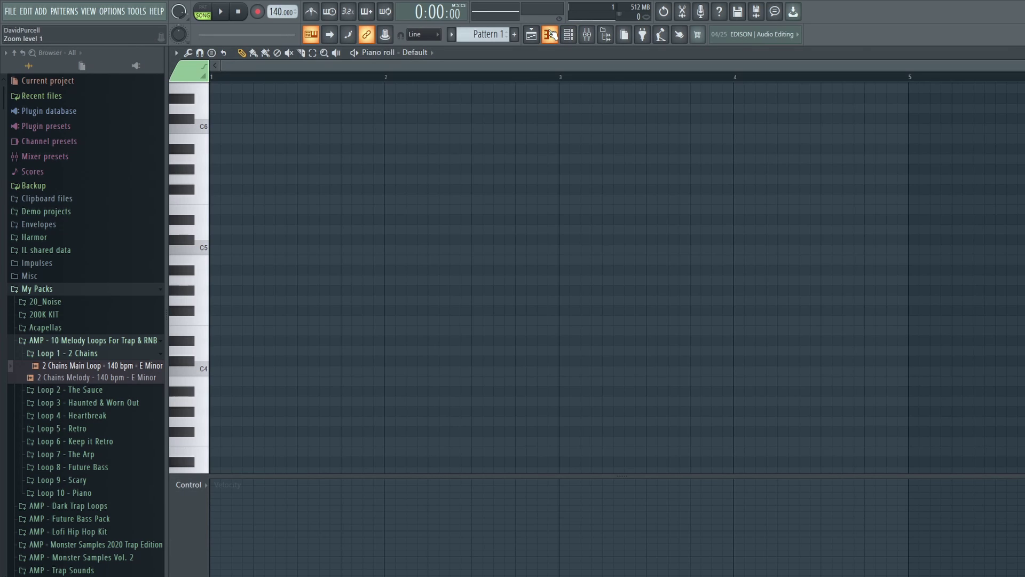
pyautogui.click(214, 250)
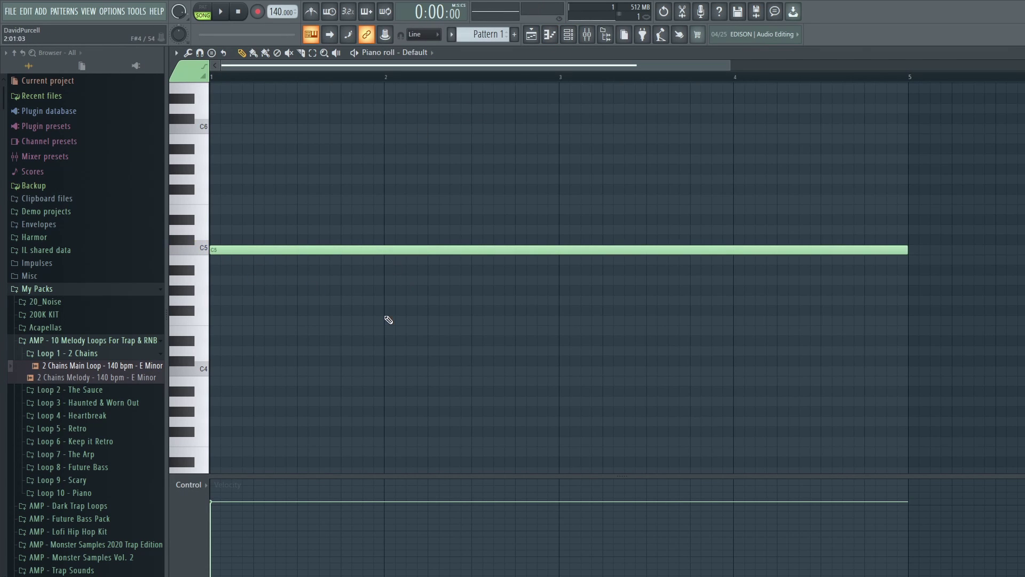
pyautogui.press('F7')
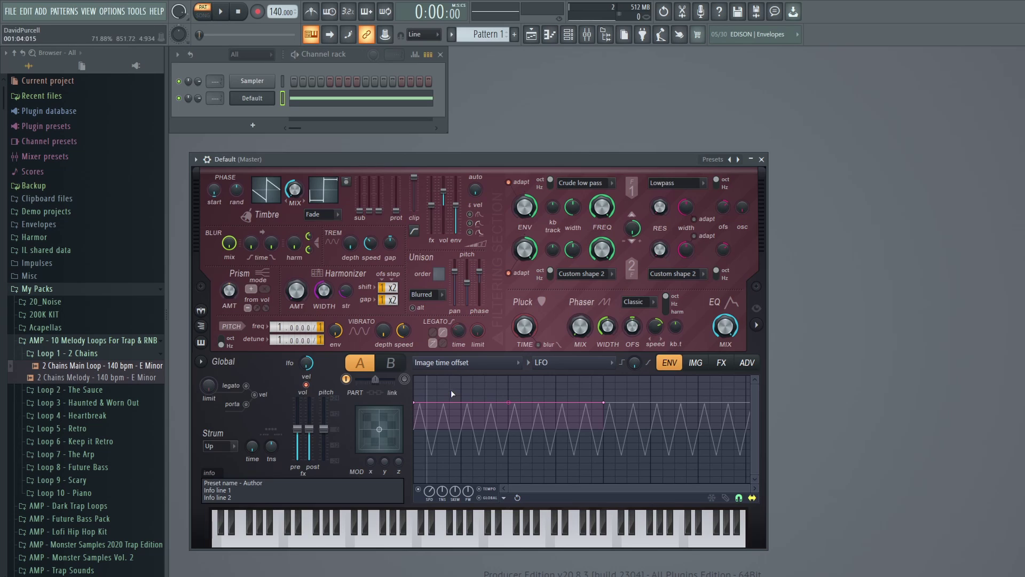
# Audition the pattern, and slow down the Image time offset LFO
pyautogui.press('space')
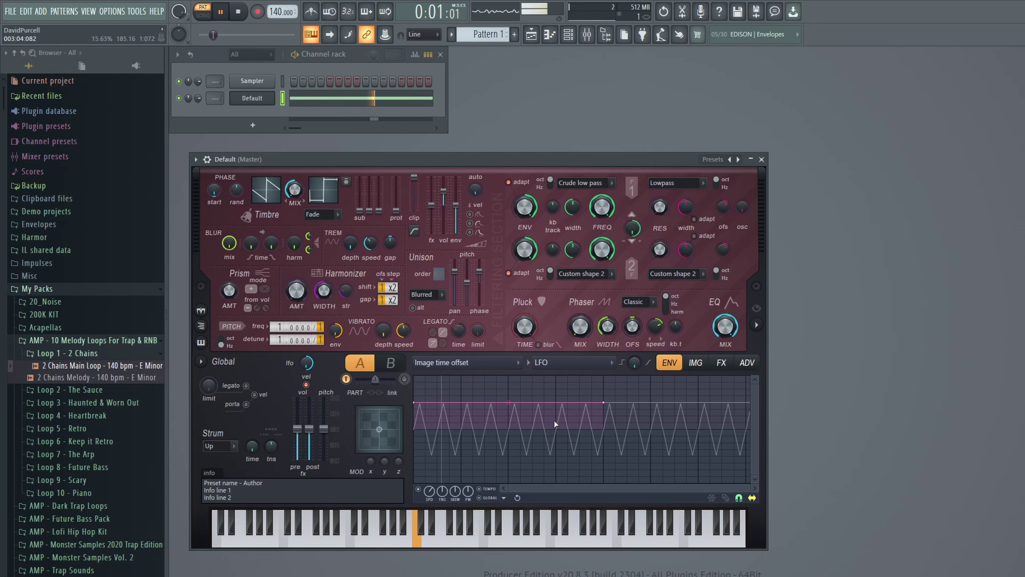
pyautogui.press('space')
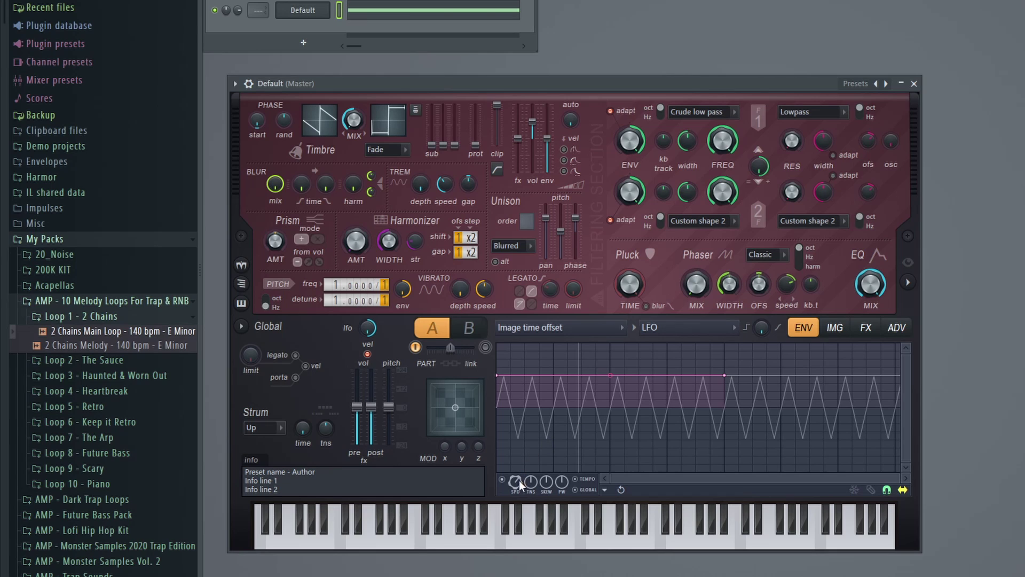
pyautogui.moveTo(518, 480); pyautogui.dragTo(518, 529)
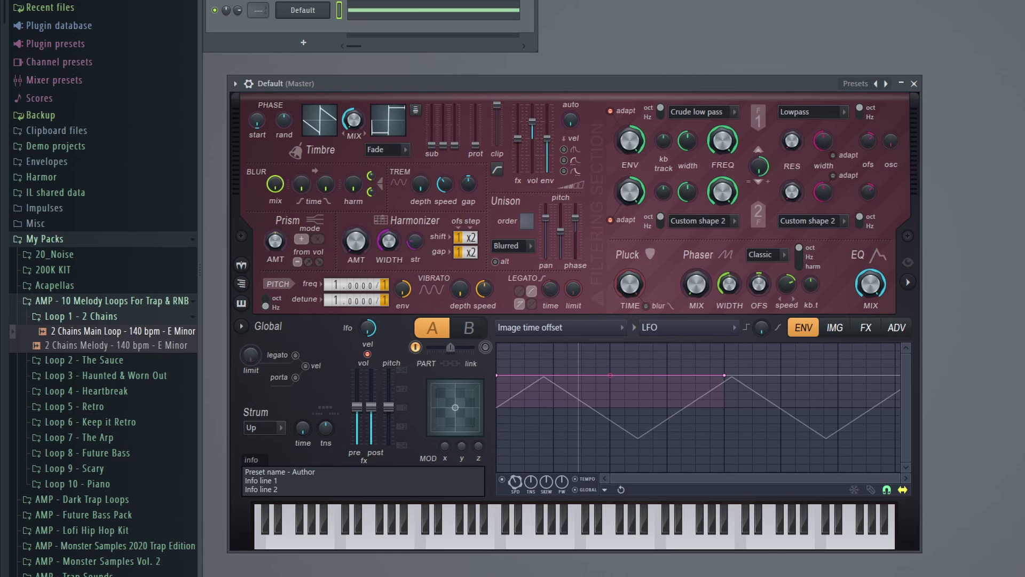
# Skew the Image time offset LFO into a rising sawtooth, fit one full ramp exactly to the four-bar length, and audition the pattern
pyautogui.moveTo(545, 484); pyautogui.dragTo(545, 467)
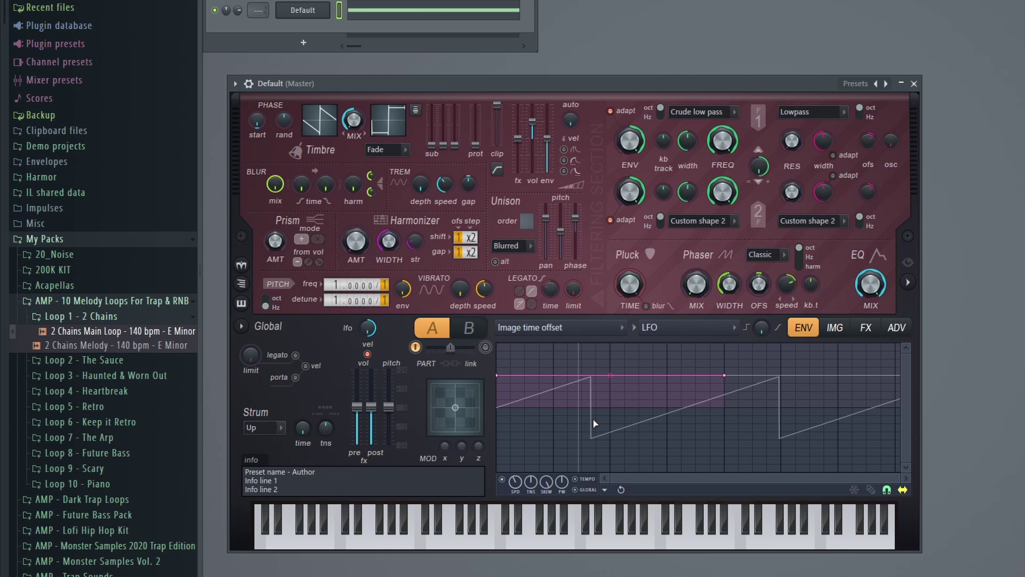
pyautogui.moveTo(595, 416); pyautogui.dragTo(617, 414)
pyautogui.moveTo(515, 482); pyautogui.dragTo(540, 484)
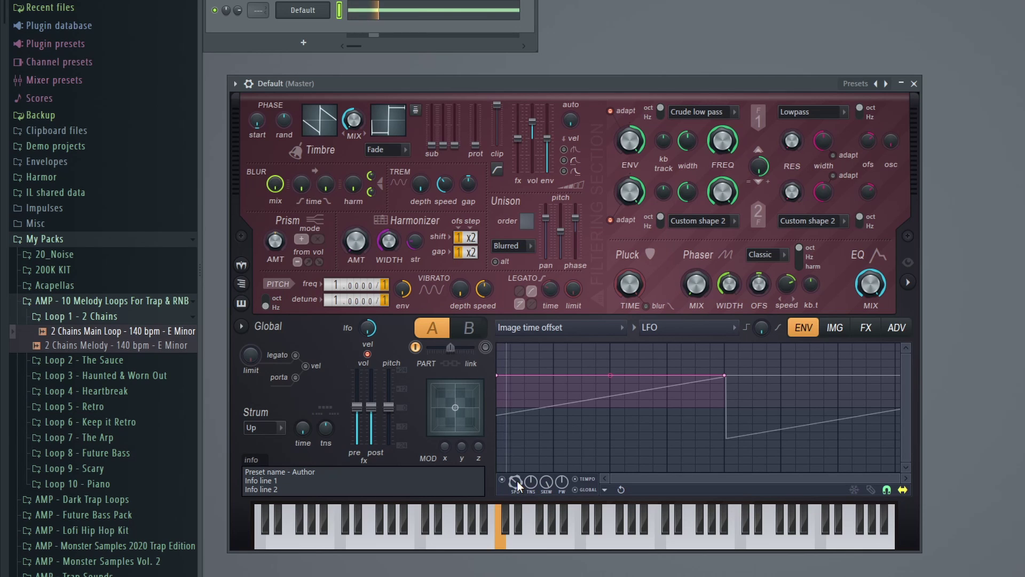
pyautogui.moveTo(514, 479); pyautogui.dragTo(515, 477)
pyautogui.moveTo(689, 422); pyautogui.dragTo(750, 422)
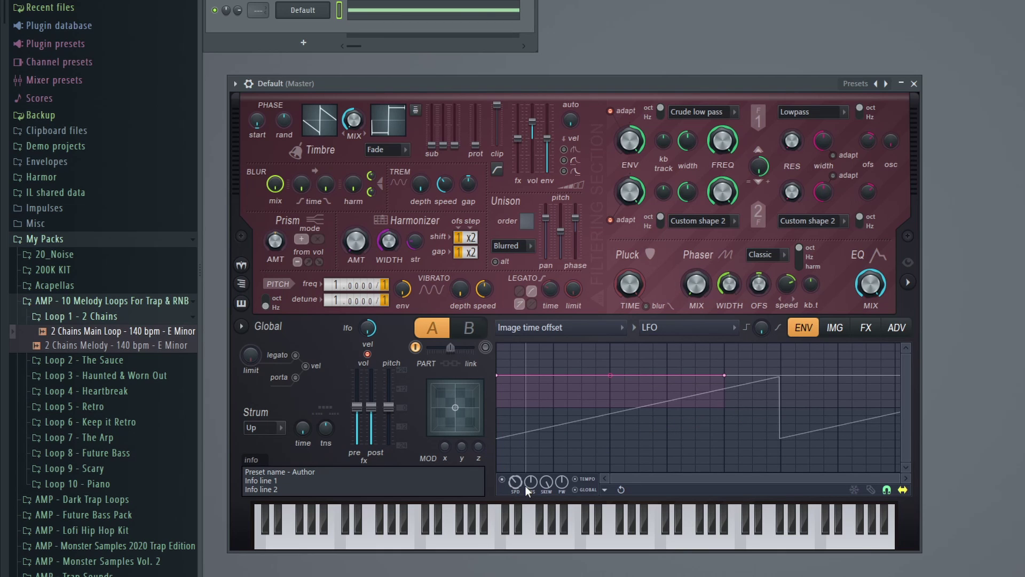
pyautogui.moveTo(521, 488); pyautogui.dragTo(521, 479)
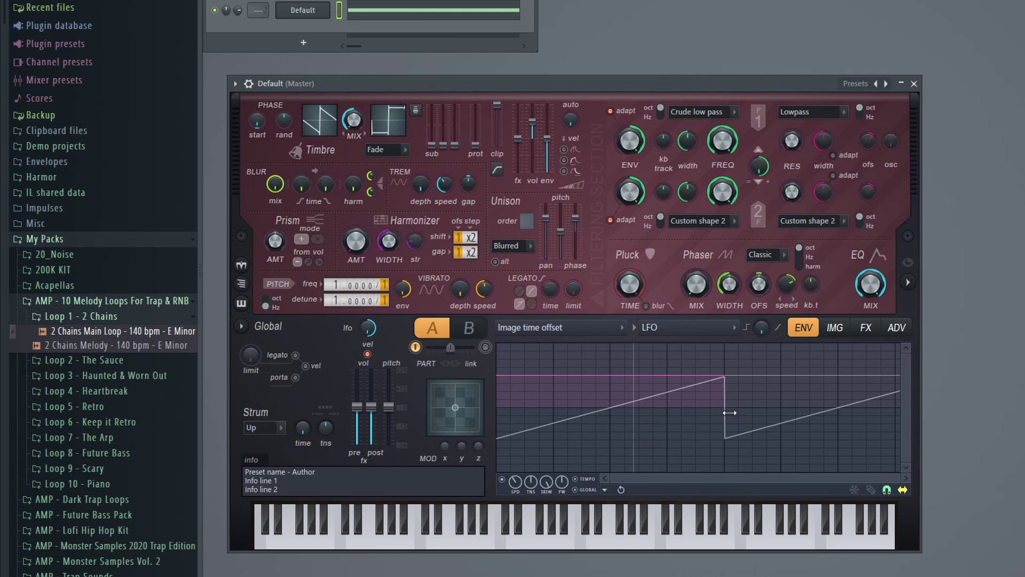
pyautogui.moveTo(717, 407); pyautogui.dragTo(617, 420)
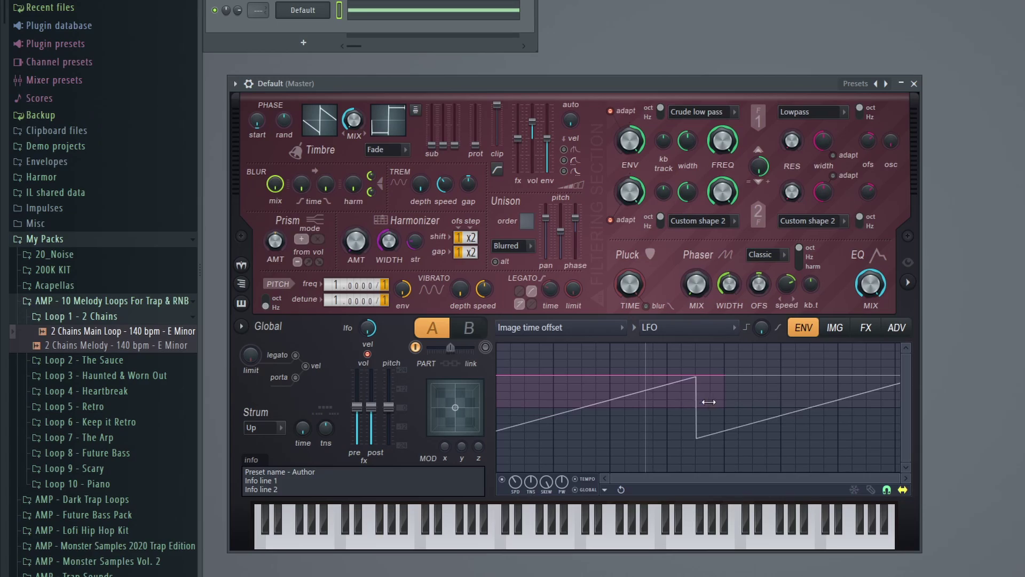
pyautogui.moveTo(708, 401); pyautogui.dragTo(725, 402)
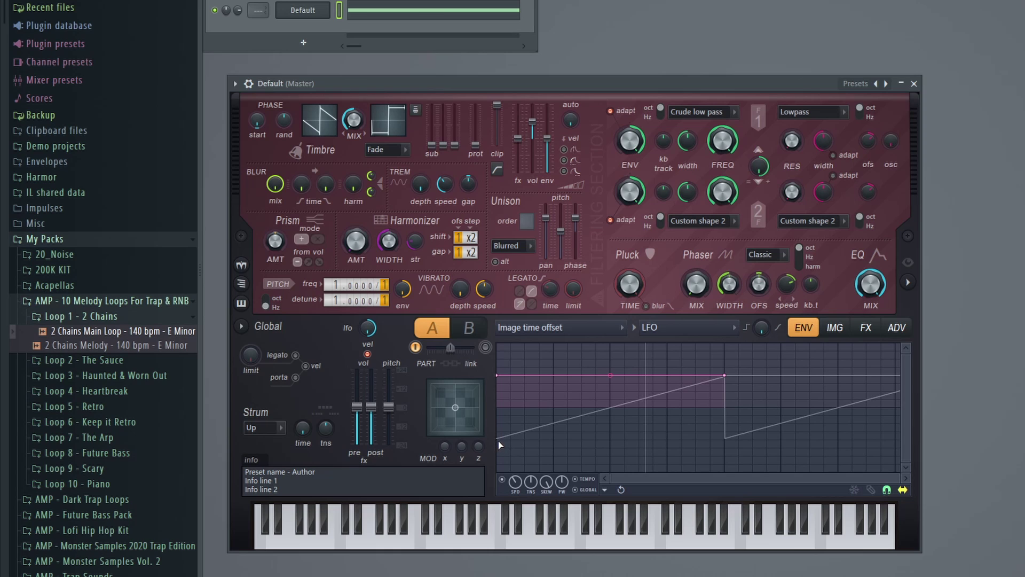
pyautogui.press('space')
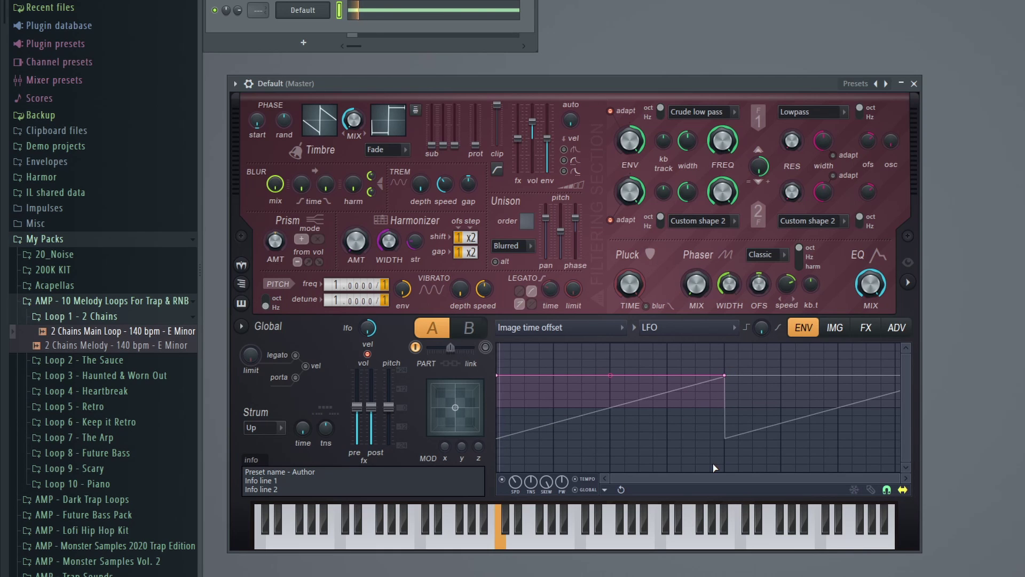
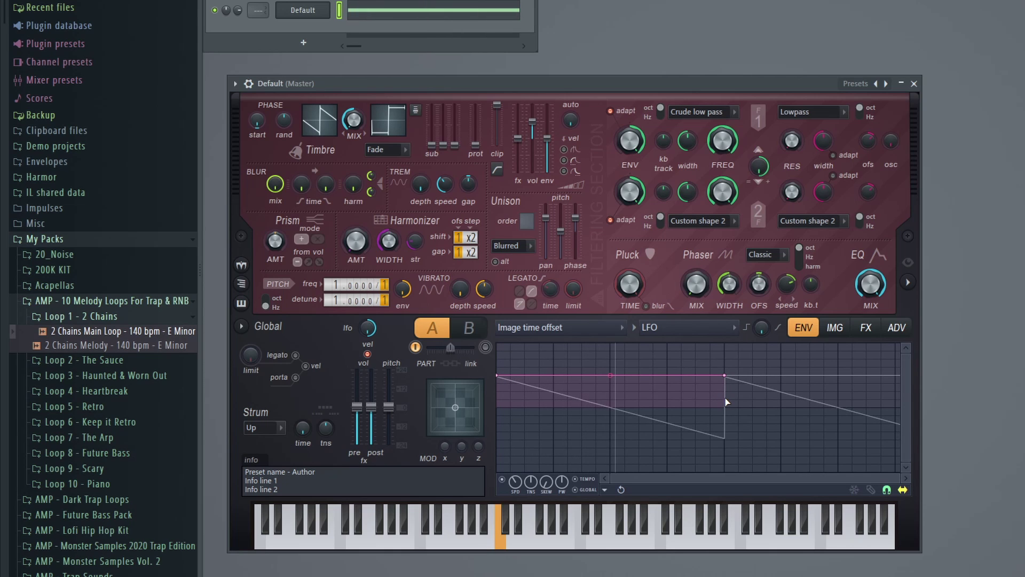
# Shift the Image time offset LFO's phase so the falling sawtooth jumps at about three and a half bars
pyautogui.moveTo(727, 402); pyautogui.dragTo(567, 404)
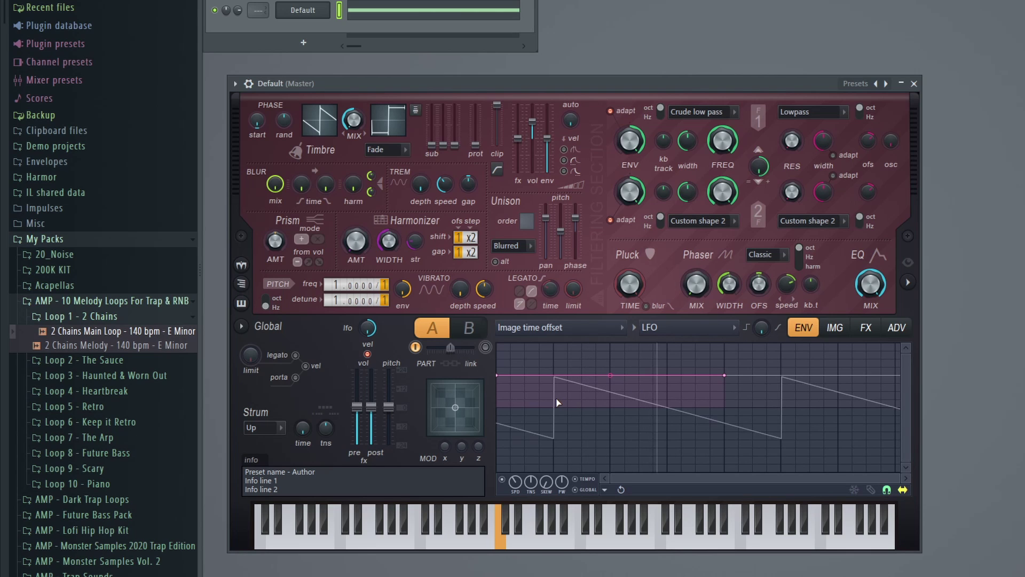
pyautogui.moveTo(557, 402); pyautogui.dragTo(673, 407)
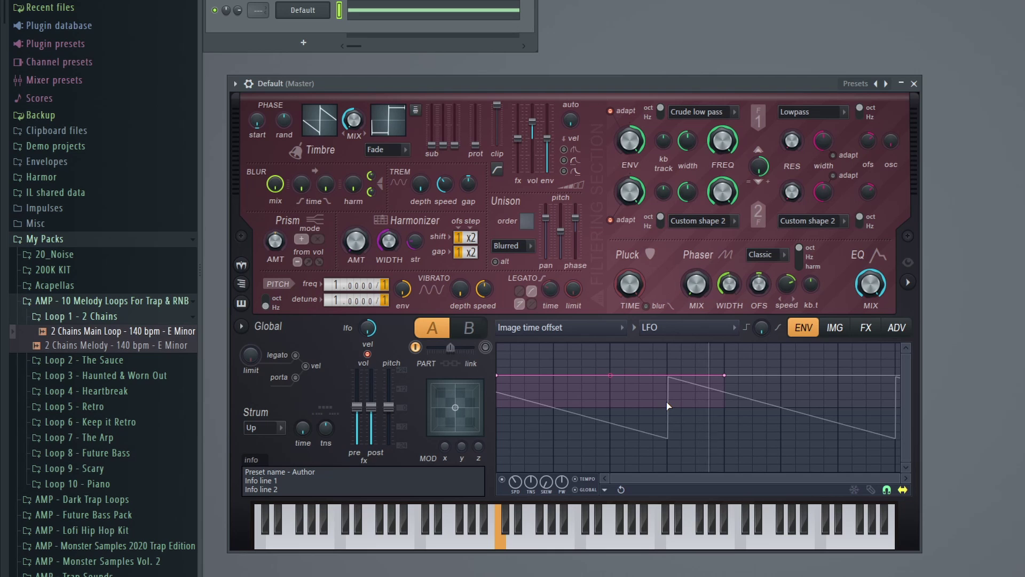
pyautogui.moveTo(668, 406); pyautogui.dragTo(688, 406)
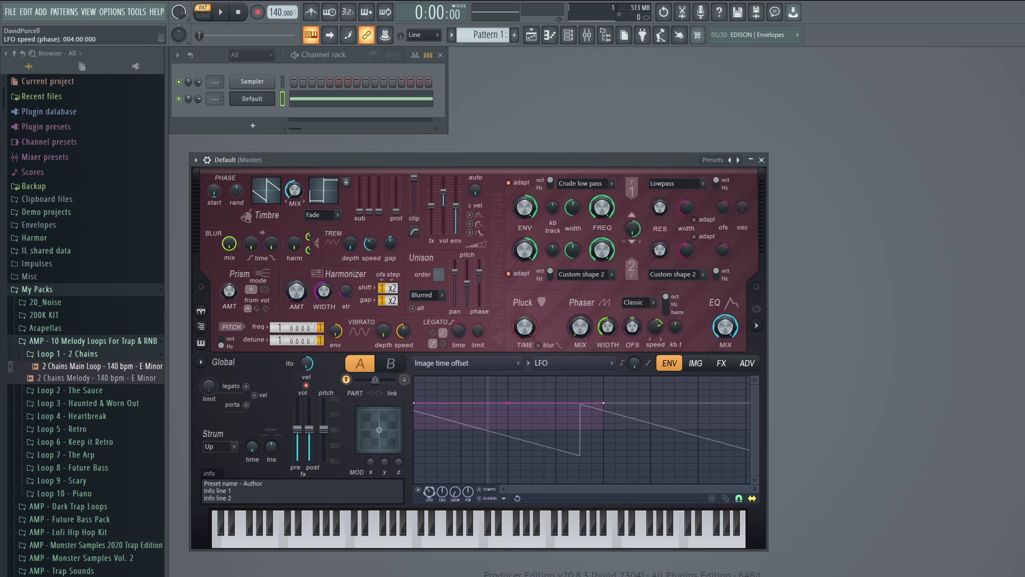
pyautogui.moveTo(429, 492)
pyautogui.mouseDown()
pyautogui.moveTo(429, 476)
pyautogui.moveTo(429, 507)
pyautogui.mouseUp()
# Try a much slower project tempo and audition the pattern at it
pyautogui.press('space')
pyautogui.press('space')
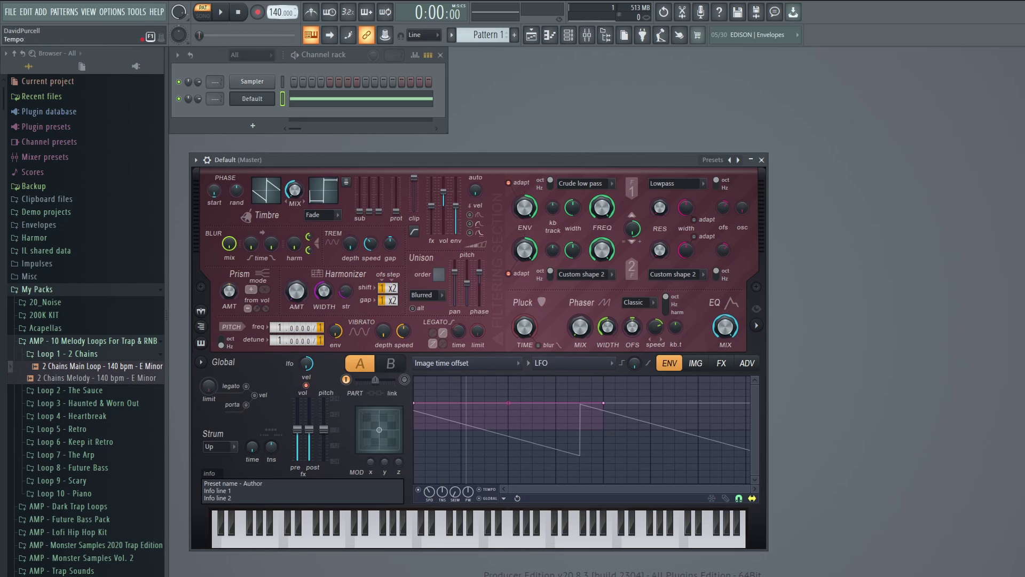
pyautogui.press('space')
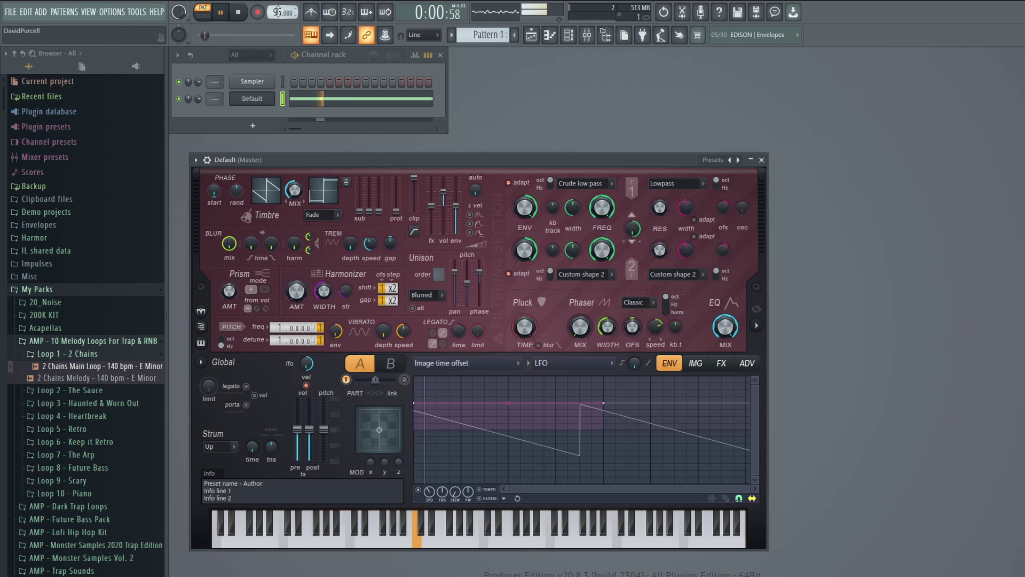
pyautogui.moveTo(214, 35); pyautogui.dragTo(243, 35)
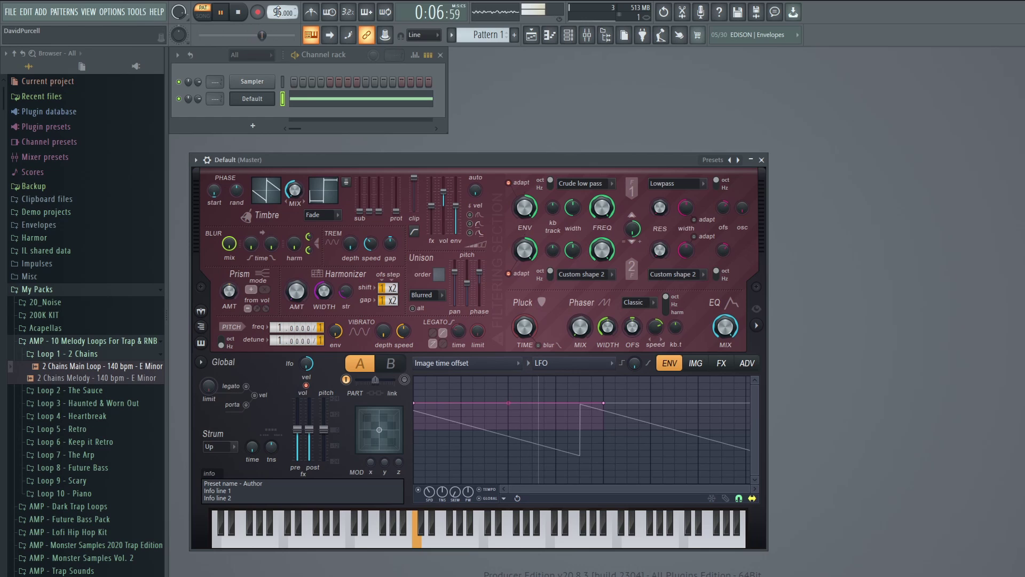
pyautogui.press('space')
# Raise the project tempo to 150 BPM and audition the pattern
pyautogui.moveTo(277, 12); pyautogui.dragTo(277, 6)
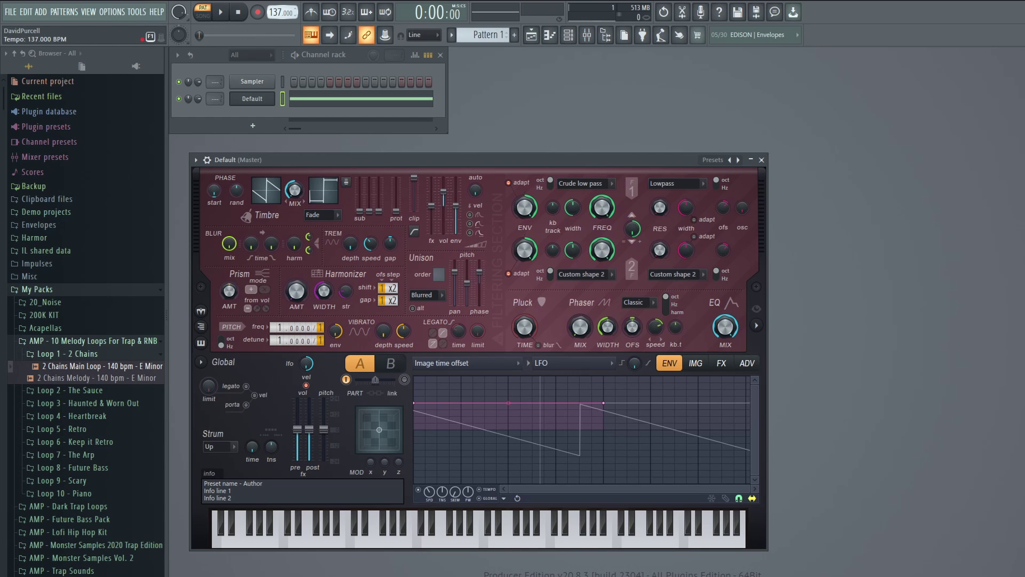
pyautogui.press('space')
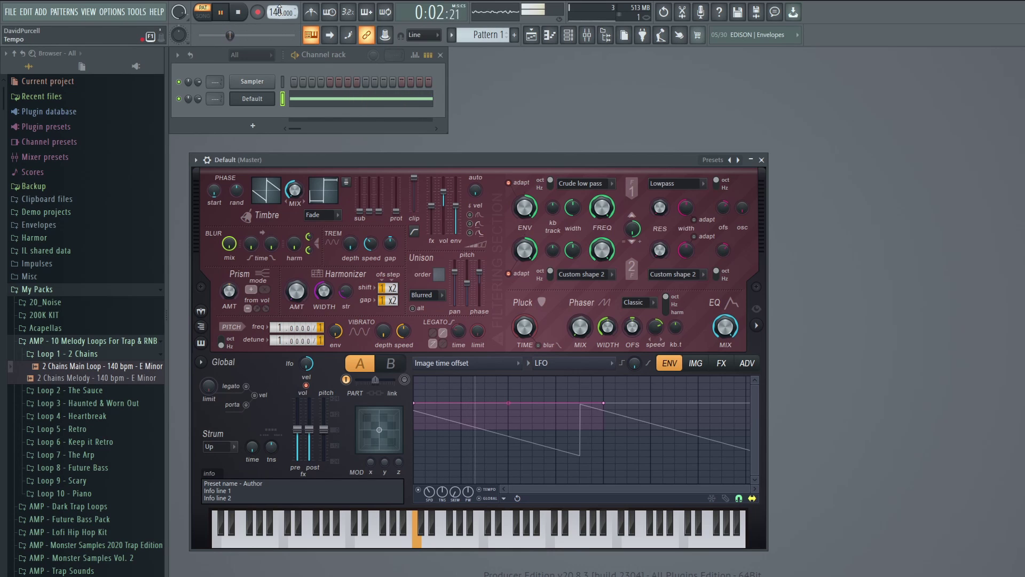
pyautogui.press('space')
pyautogui.moveTo(278, 10); pyautogui.dragTo(278, 10)
pyautogui.press('space')
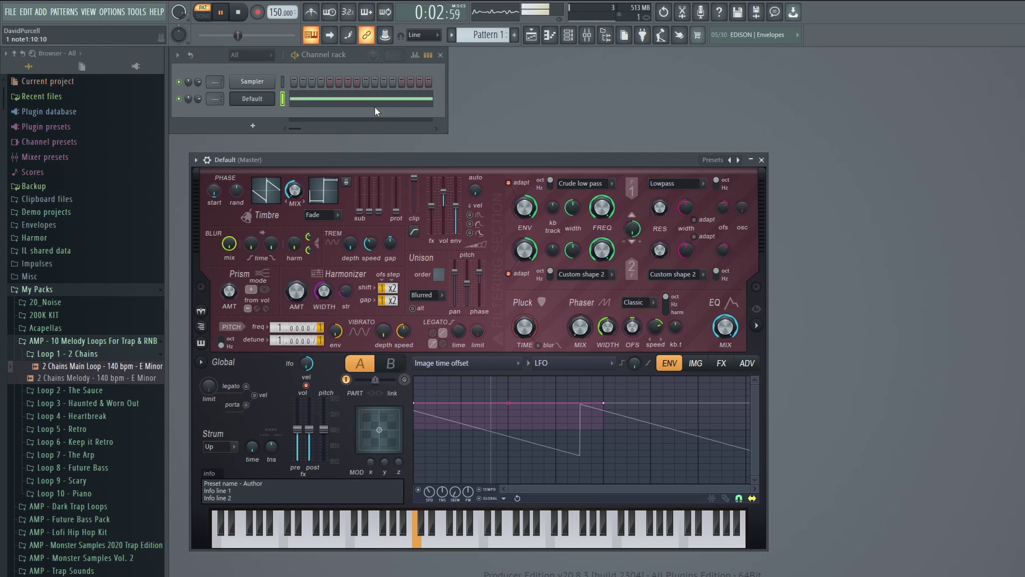
pyautogui.press('space')
# Open the Default channel's piano roll, move its four-bar note to a slightly lower pitch, and audition the pattern
pyautogui.rightClick(272, 96)
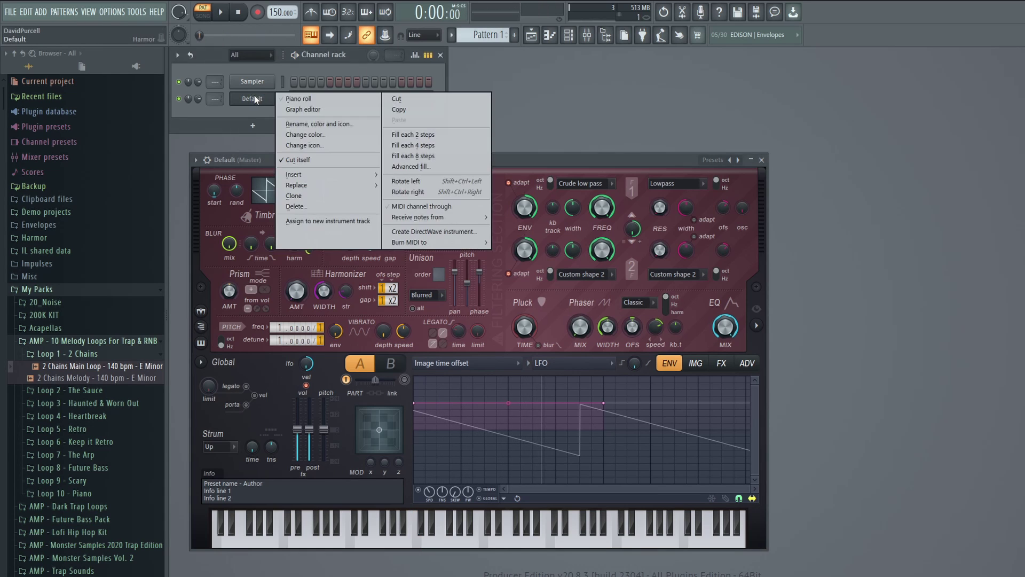
pyautogui.click(299, 99)
pyautogui.moveTo(244, 252); pyautogui.dragTo(238, 272)
pyautogui.press('space')
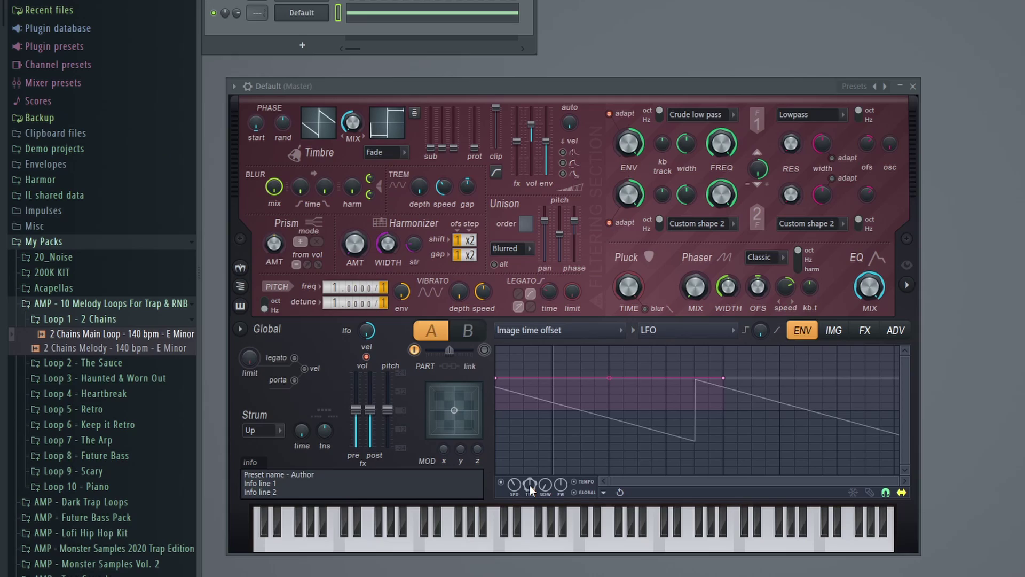
# Try bending the Image time offset LFO's ramp with more tension, audition it, and straighten the ramp again
pyautogui.moveTo(530, 485); pyautogui.dragTo(530, 460)
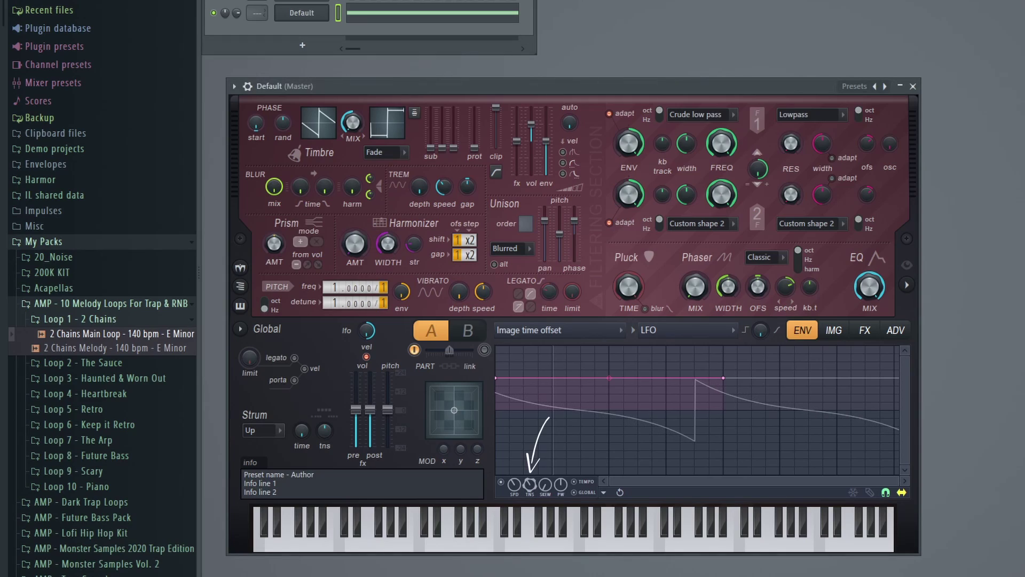
pyautogui.press('w')
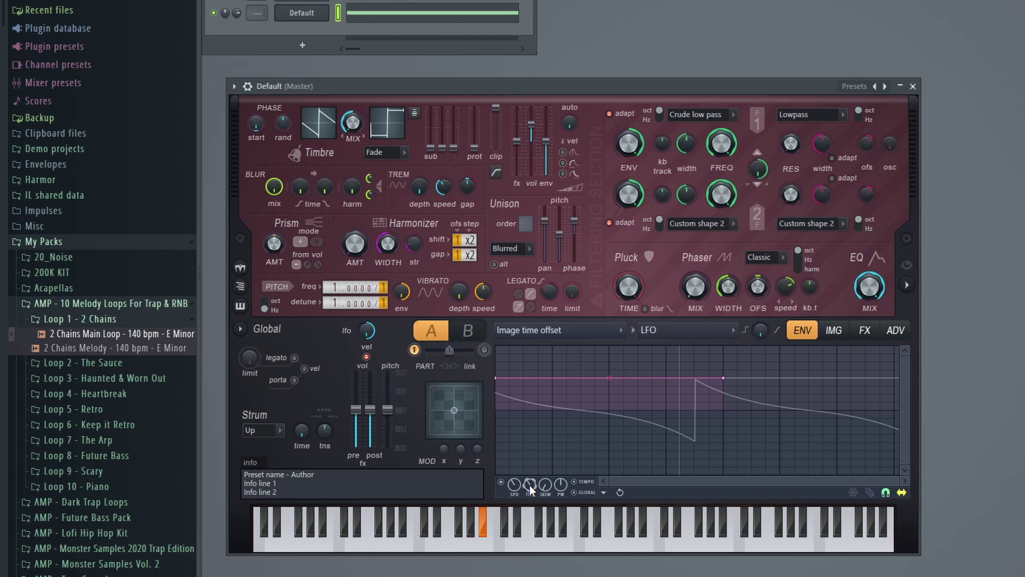
pyautogui.press('w')
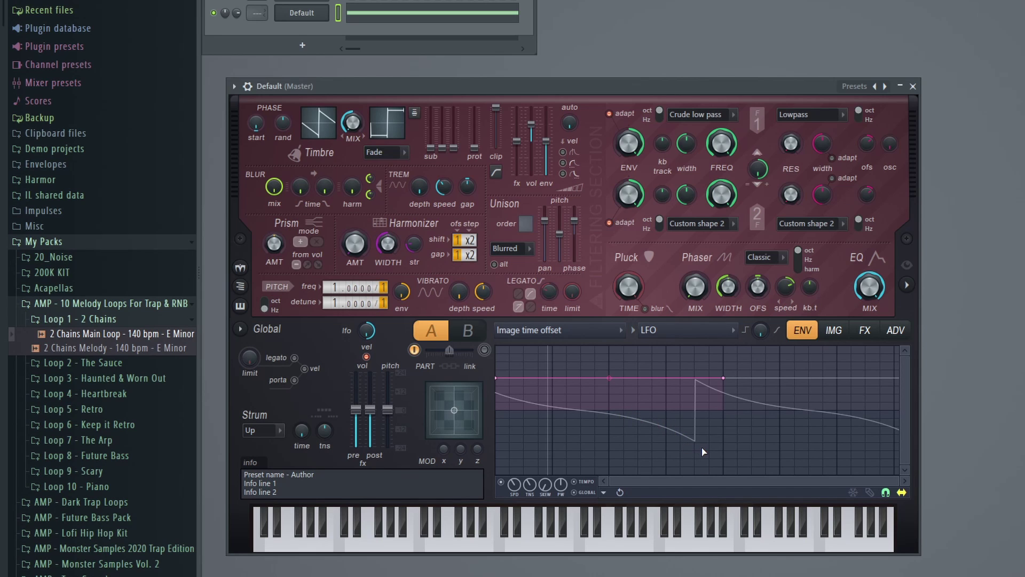
pyautogui.moveTo(546, 482); pyautogui.dragTo(546, 497)
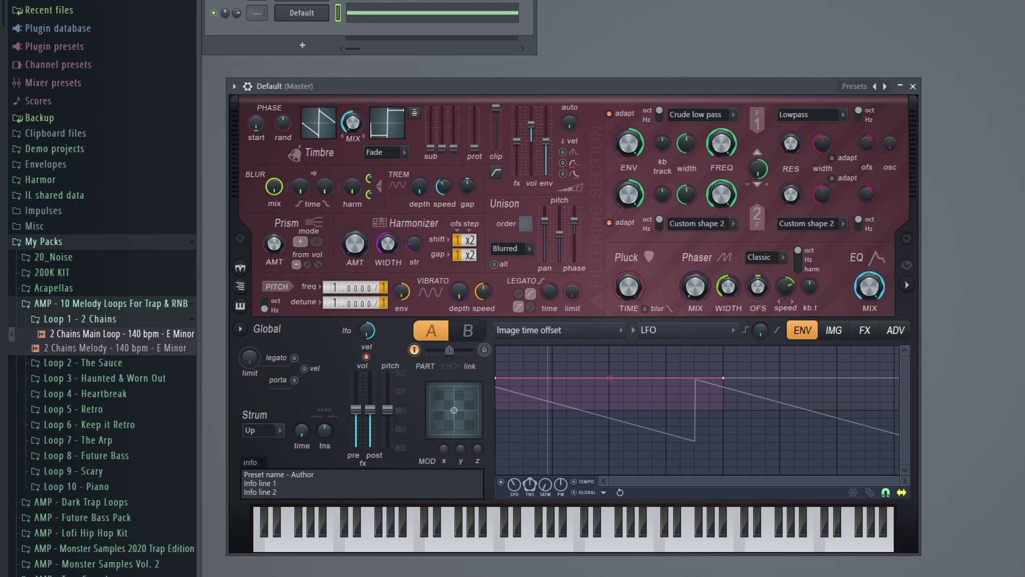
# Add an LFO level point at two bars, audition it at maximum and at centre, and return it to the line's level
pyautogui.scroll(3, 602, 410)
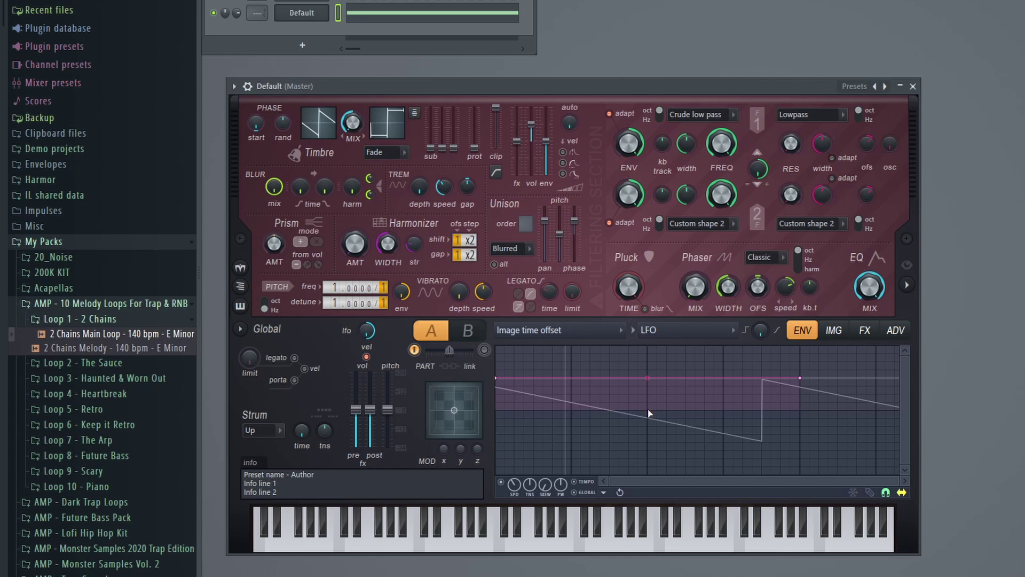
pyautogui.moveTo(647, 377); pyautogui.dragTo(650, 349)
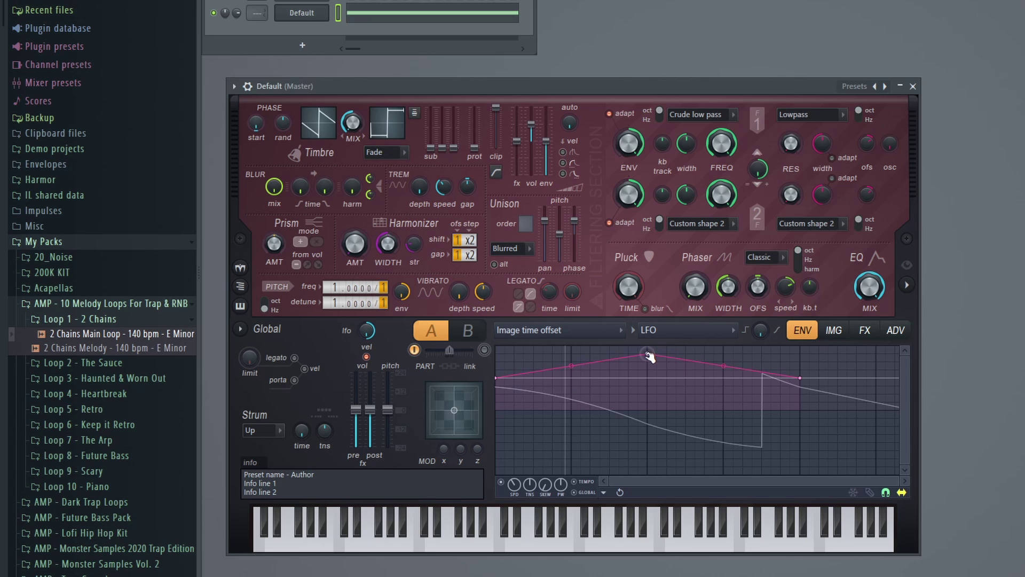
pyautogui.press('j')
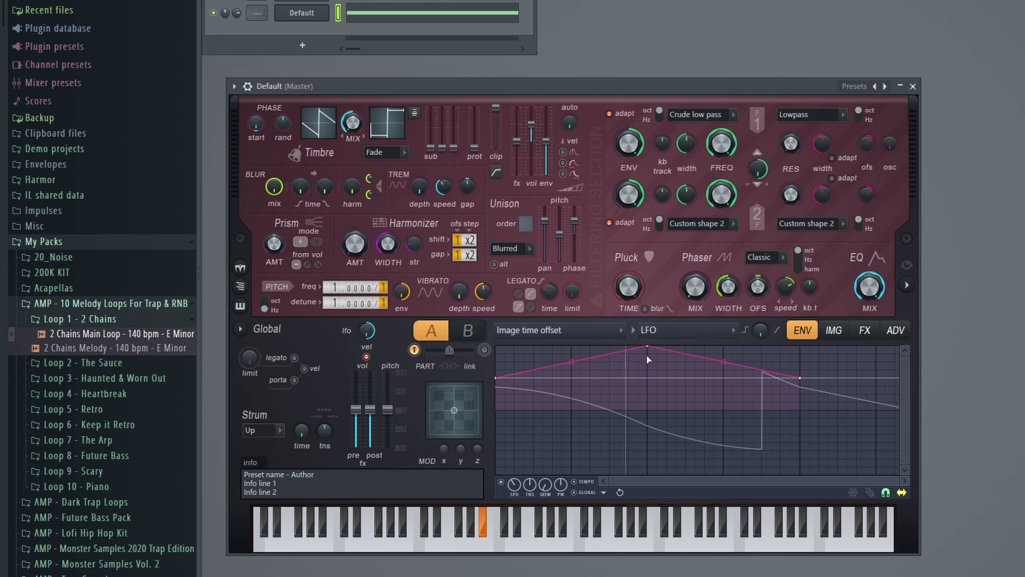
pyautogui.moveTo(648, 347); pyautogui.dragTo(649, 411)
pyautogui.press('j')
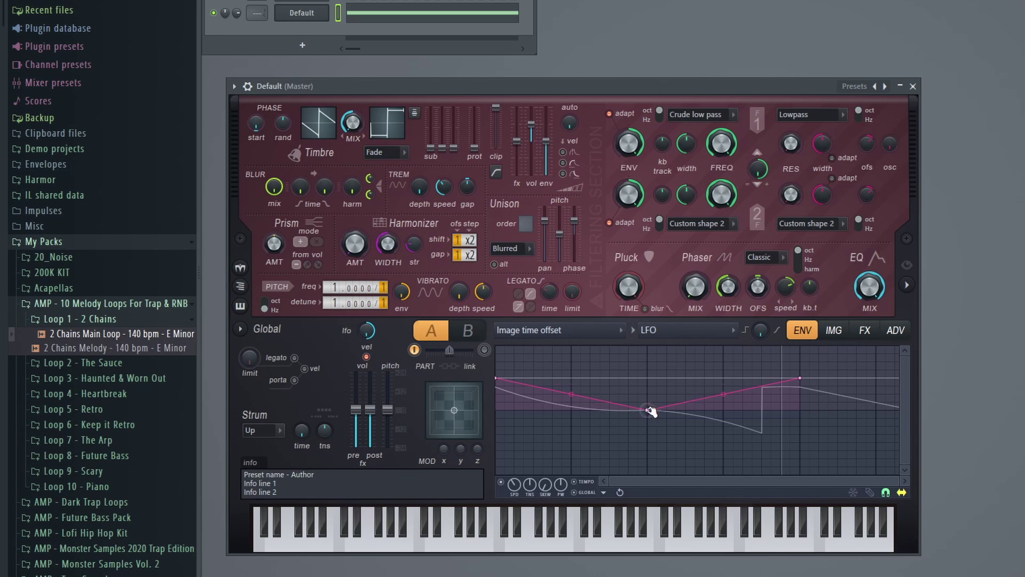
pyautogui.moveTo(650, 410); pyautogui.dragTo(649, 378)
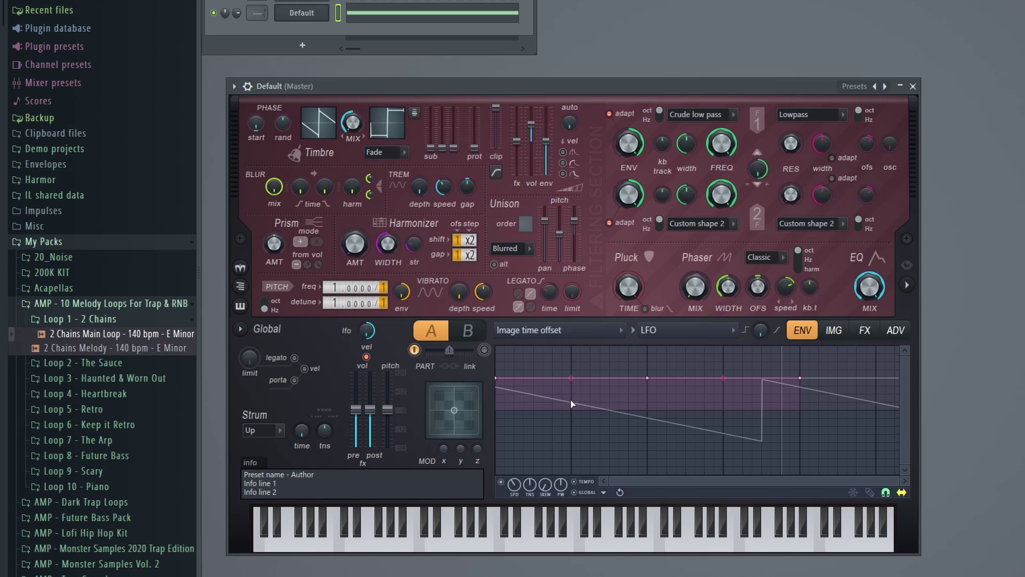
# Create a vertical drop in the LFO level at one bar, halfway towards centre, ramping back up to the line at two bars
pyautogui.moveTo(571, 406); pyautogui.dragTo(573, 411)
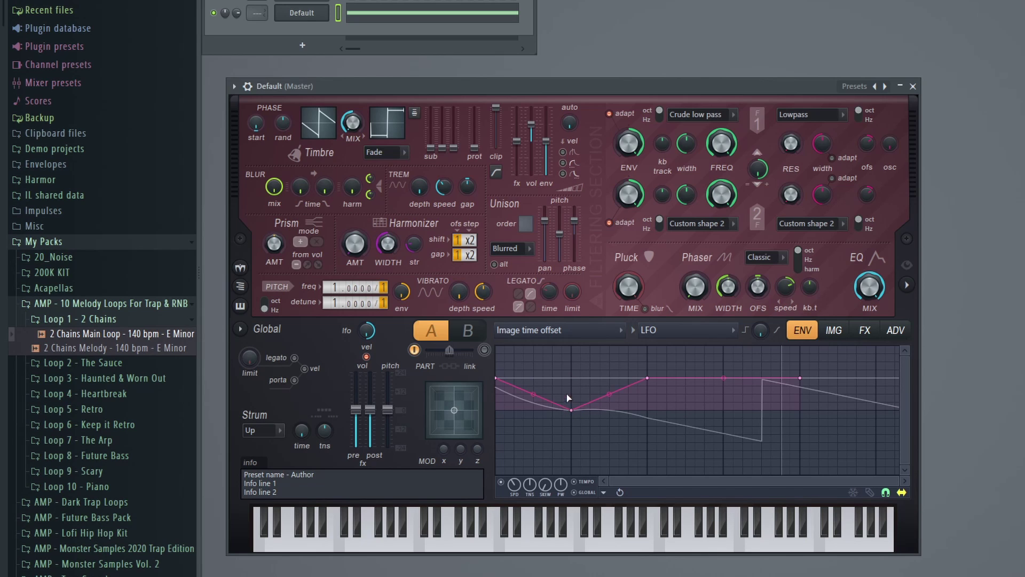
pyautogui.rightClick(573, 378)
pyautogui.moveTo(575, 410)
pyautogui.mouseDown()
pyautogui.moveTo(573, 381)
pyautogui.moveTo(574, 394)
pyautogui.mouseUp()
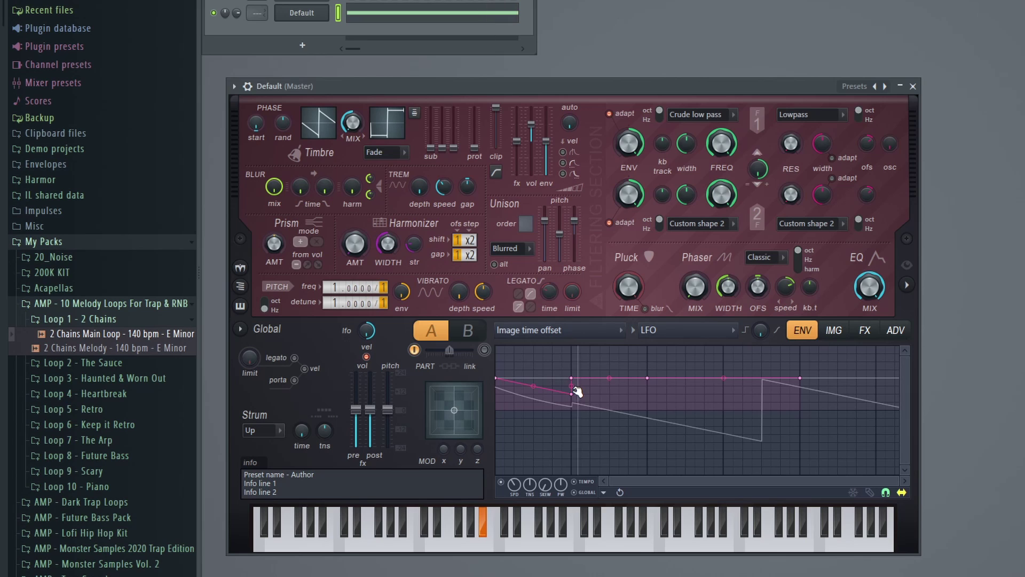
pyautogui.moveTo(579, 396); pyautogui.dragTo(575, 371)
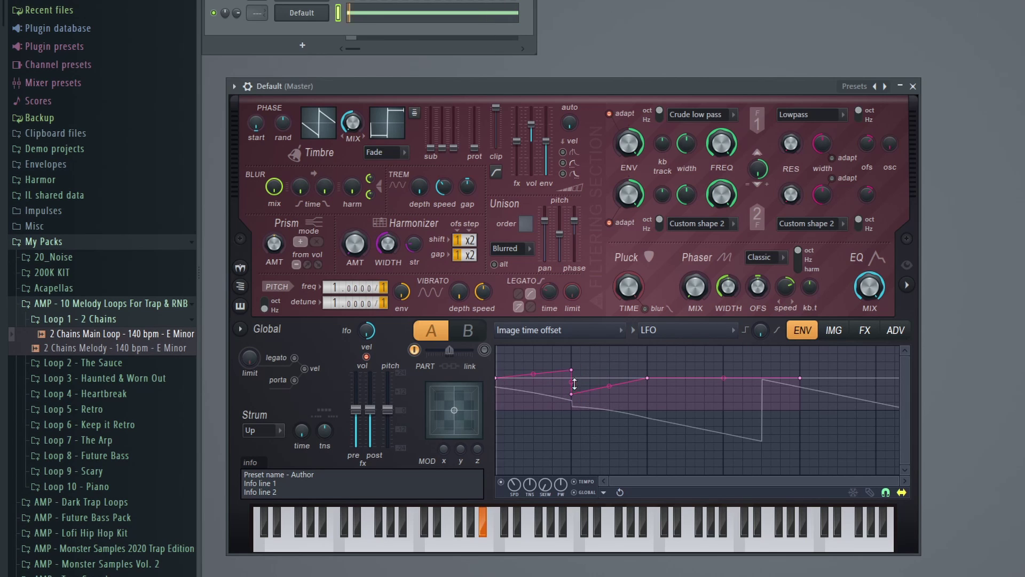
pyautogui.moveTo(575, 371); pyautogui.dragTo(573, 379)
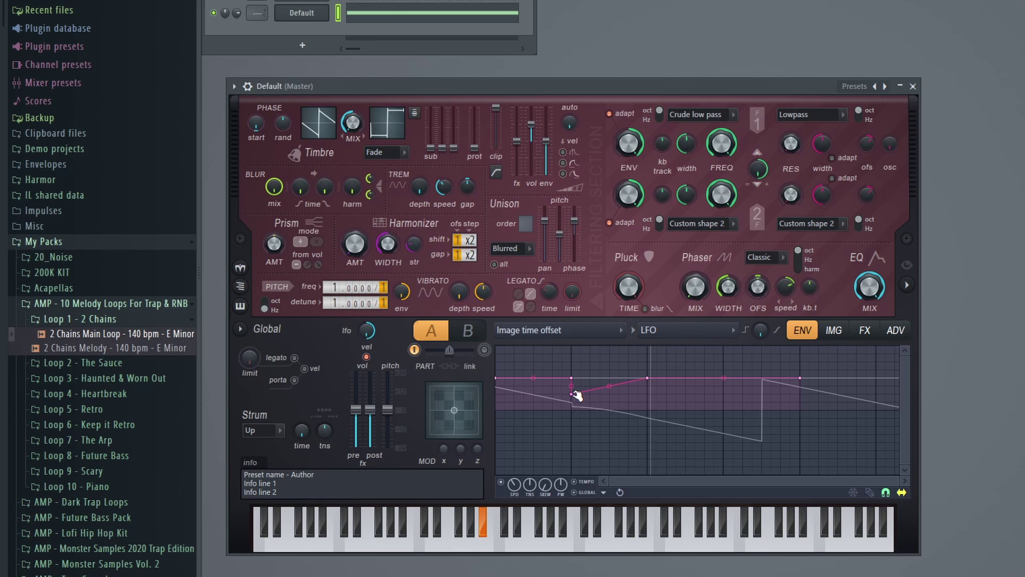
# Add a matching vertical drop in the LFO level at three bars, ramping back up to the line at three and a half bars
pyautogui.moveTo(724, 378); pyautogui.dragTo(726, 395)
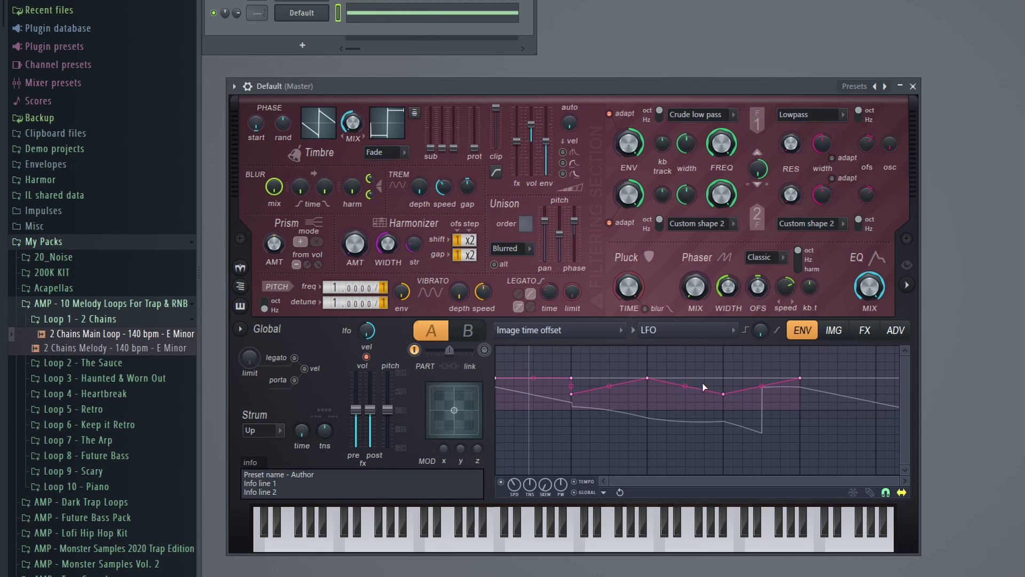
pyautogui.moveTo(715, 387)
pyautogui.mouseDown()
pyautogui.moveTo(724, 378)
pyautogui.moveTo(726, 396)
pyautogui.mouseUp()
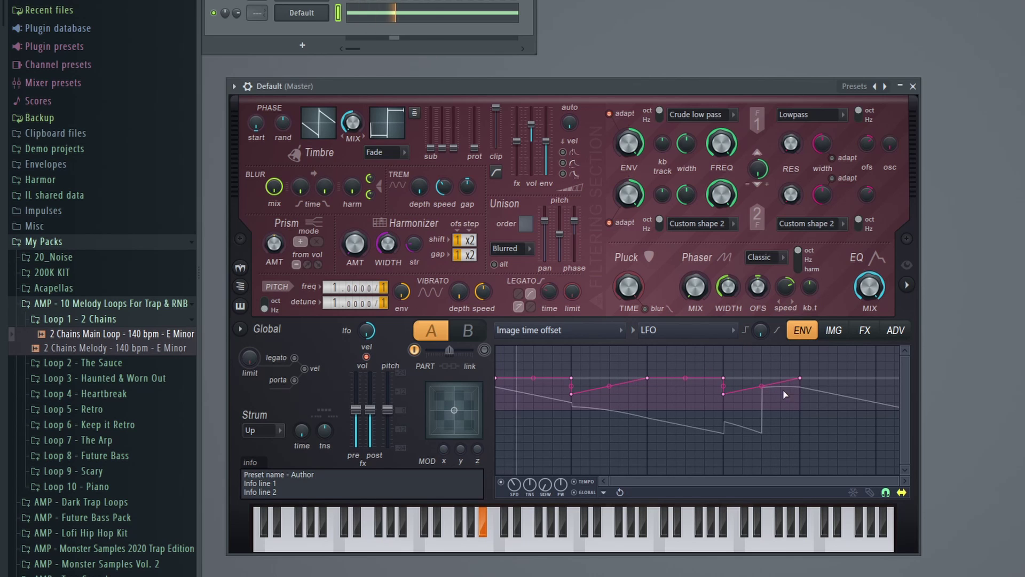
pyautogui.moveTo(762, 386); pyautogui.dragTo(764, 378)
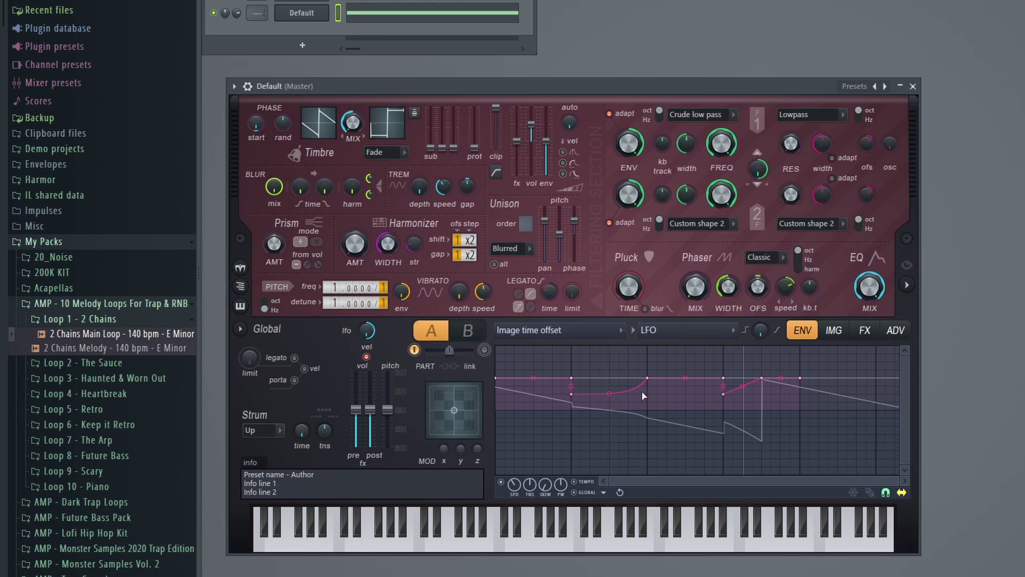
# Try holding the LFO level drop flat from one to two bars, audition it lowered to centre, and return both ends to halfway
pyautogui.moveTo(640, 394)
pyautogui.mouseDown()
pyautogui.moveTo(649, 397)
pyautogui.moveTo(651, 378)
pyautogui.mouseUp()
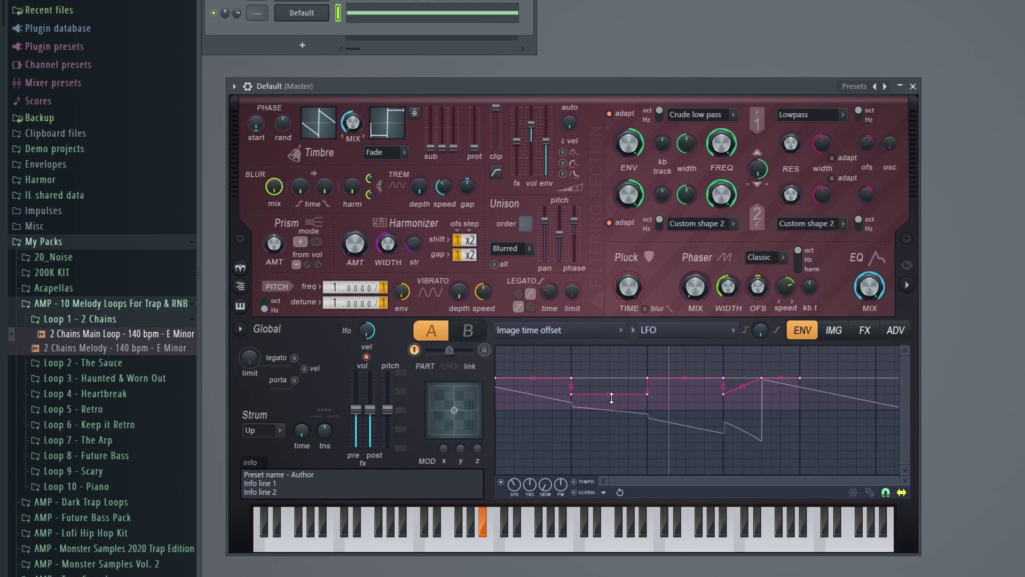
pyautogui.moveTo(577, 397); pyautogui.dragTo(575, 411)
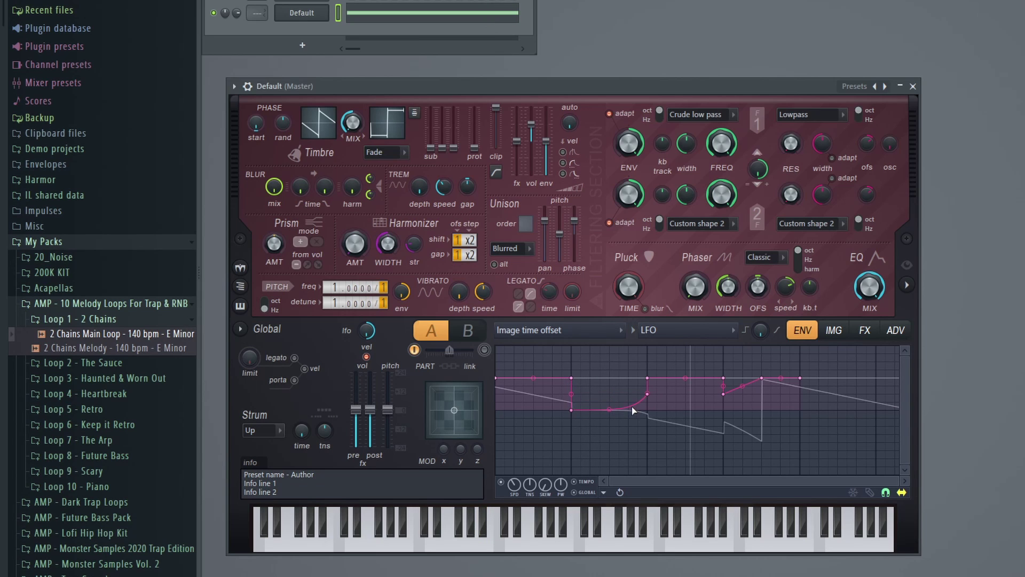
pyautogui.moveTo(648, 397); pyautogui.dragTo(647, 411)
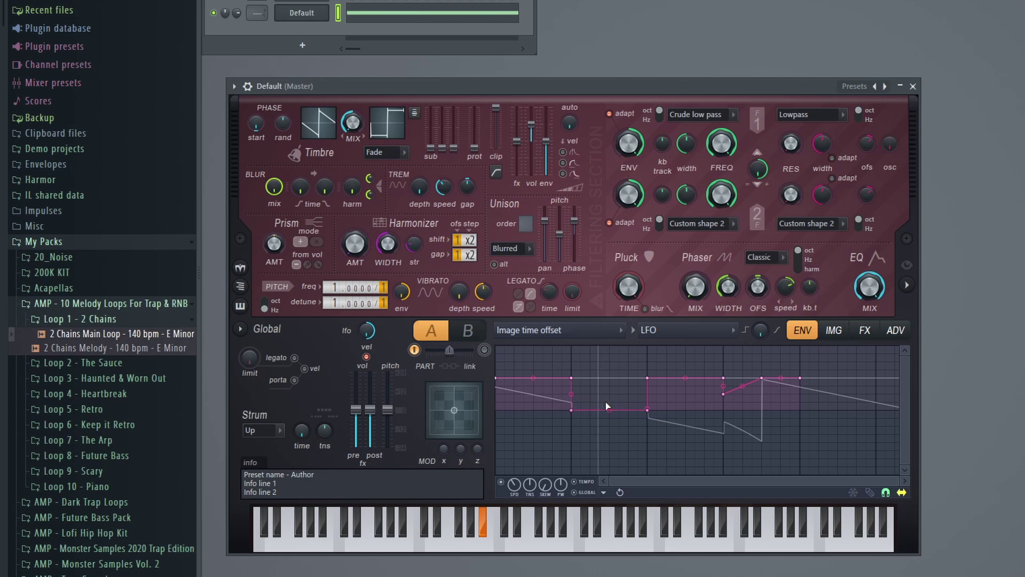
pyautogui.moveTo(574, 412); pyautogui.dragTo(574, 403)
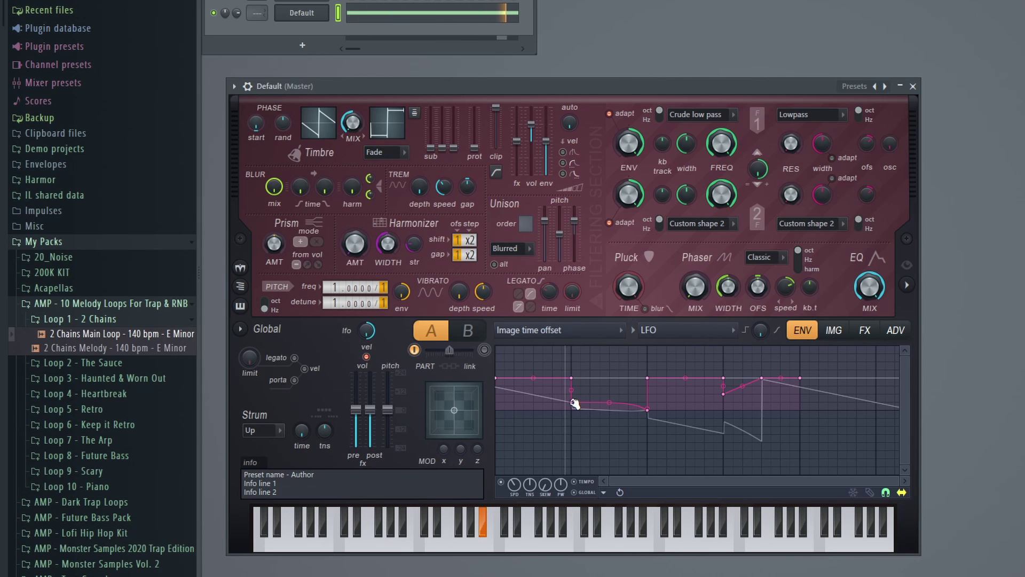
pyautogui.moveTo(575, 405); pyautogui.dragTo(575, 396)
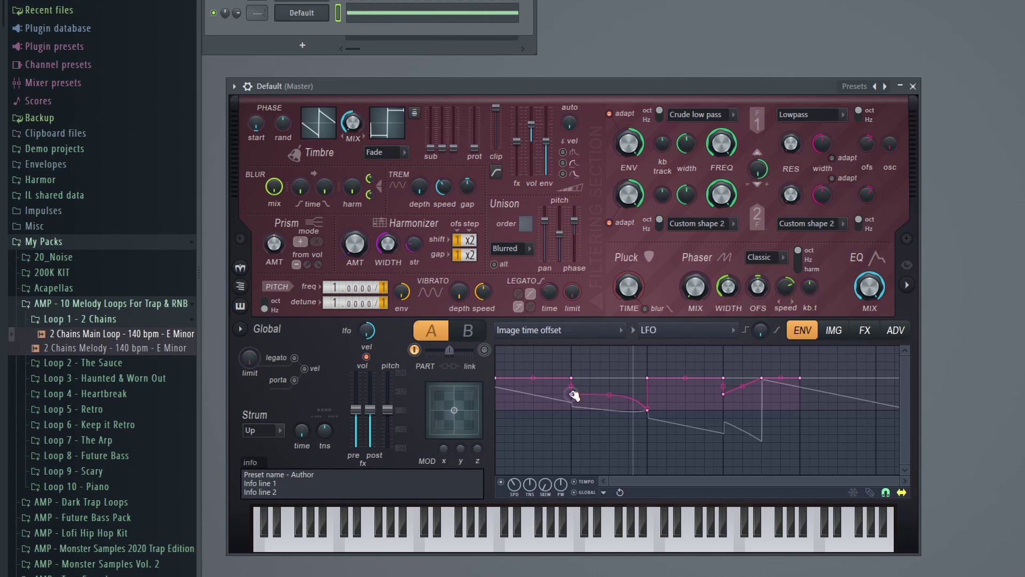
pyautogui.moveTo(647, 409); pyautogui.dragTo(650, 402)
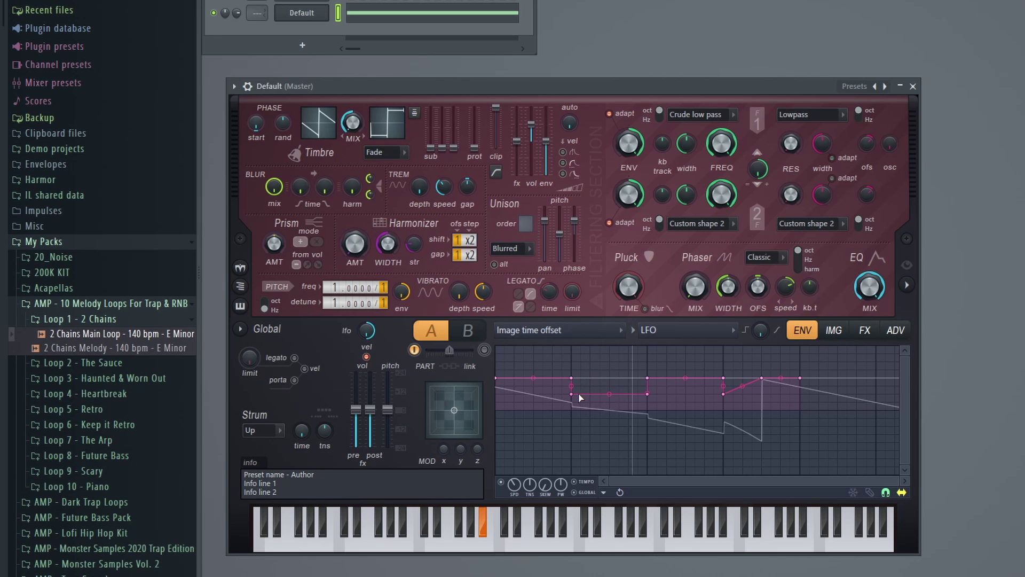
# Try a shallower drop at one bar, return it to halfway towards centre, and delete the lower level point at two bars
pyautogui.moveTo(571, 394); pyautogui.dragTo(572, 385)
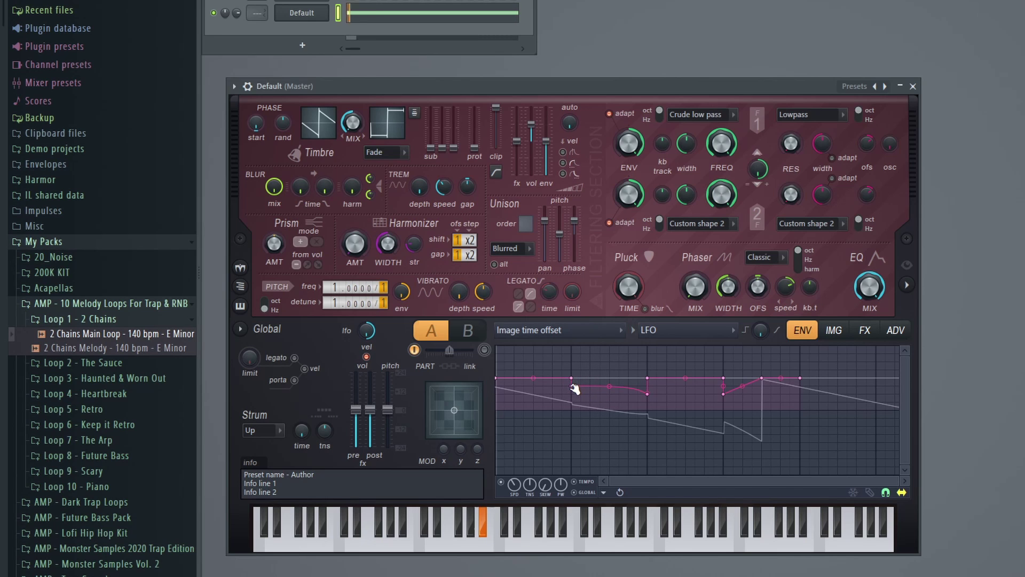
pyautogui.moveTo(576, 387); pyautogui.dragTo(573, 393)
pyautogui.rightClick(651, 394)
pyautogui.click(670, 405)
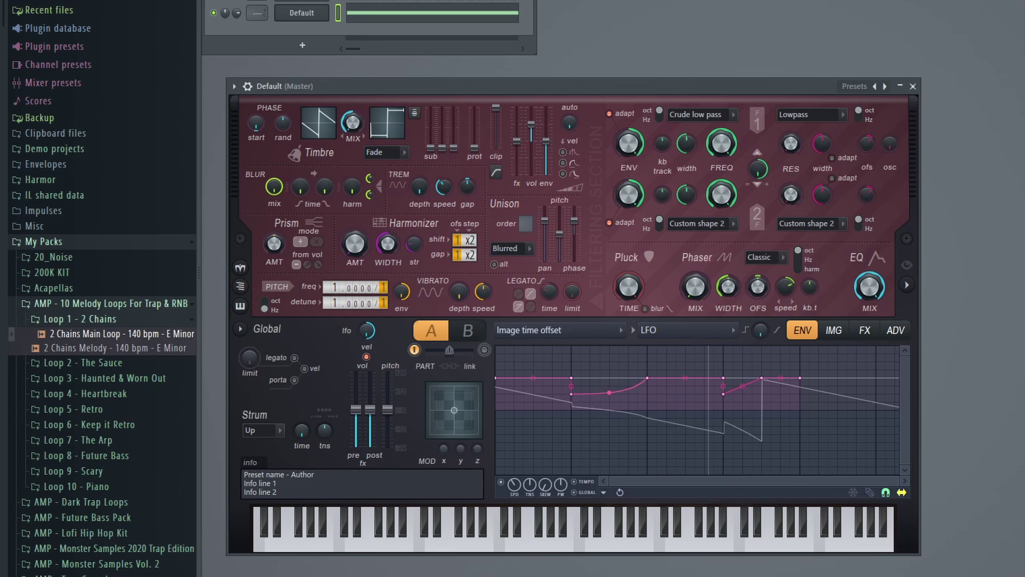
# Raise the LFO level above the line at one bar, holding it flat until just before two bars and curving back down
pyautogui.press('s')
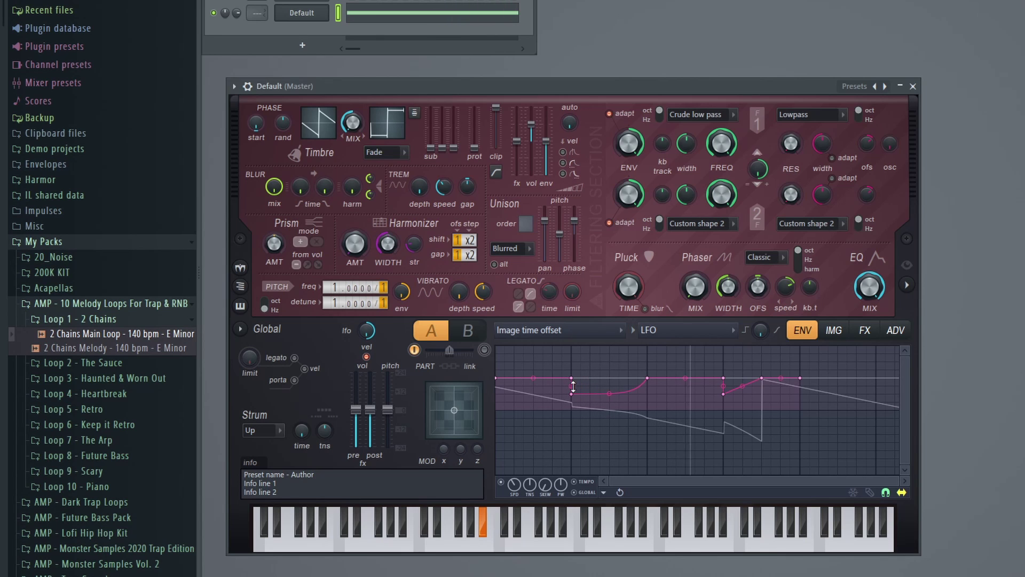
pyautogui.moveTo(571, 394); pyautogui.dragTo(573, 364)
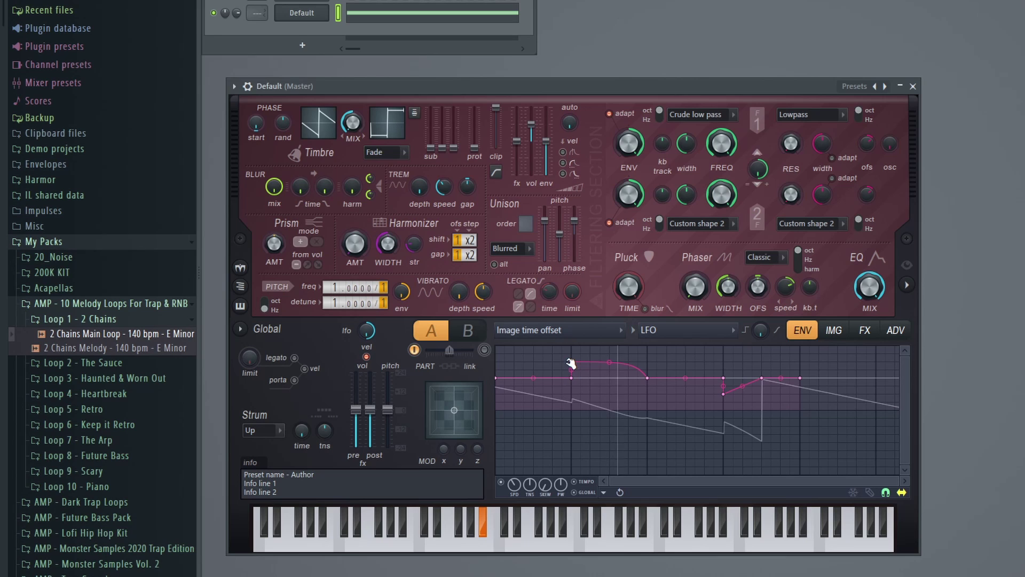
pyautogui.scroll(2, 607, 405)
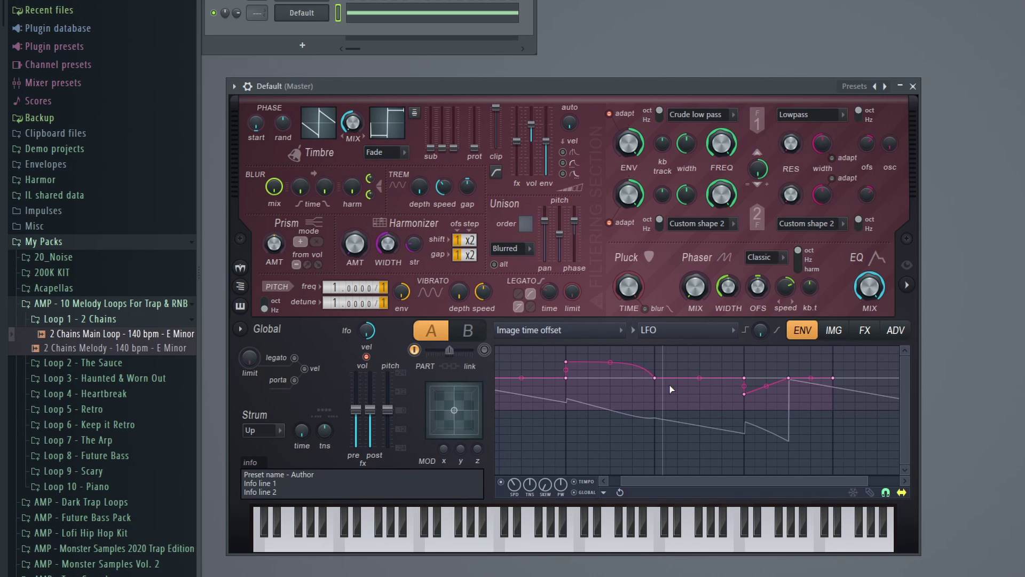
pyautogui.moveTo(633, 361); pyautogui.dragTo(658, 385)
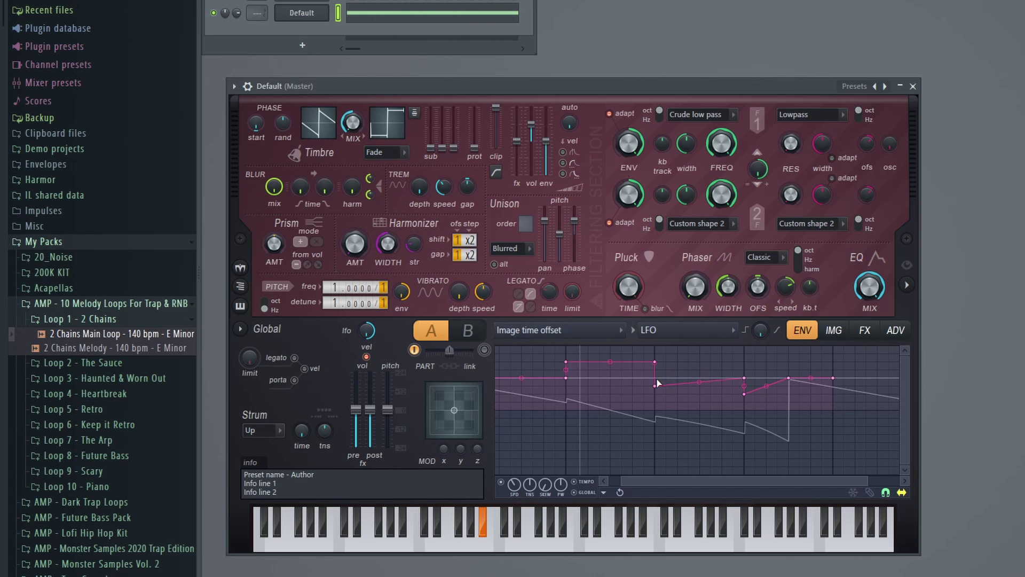
pyautogui.moveTo(658, 387); pyautogui.dragTo(658, 379)
pyautogui.moveTo(653, 483); pyautogui.dragTo(640, 483)
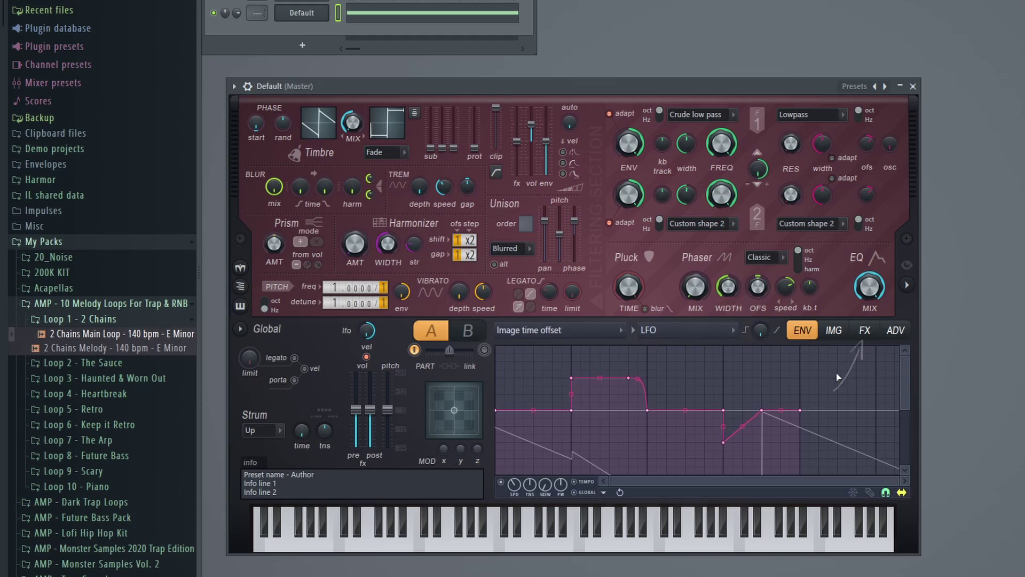
# Set Harmor's distortion effect to Softsat and adjust its amount while the melody plays
pyautogui.click(865, 331)
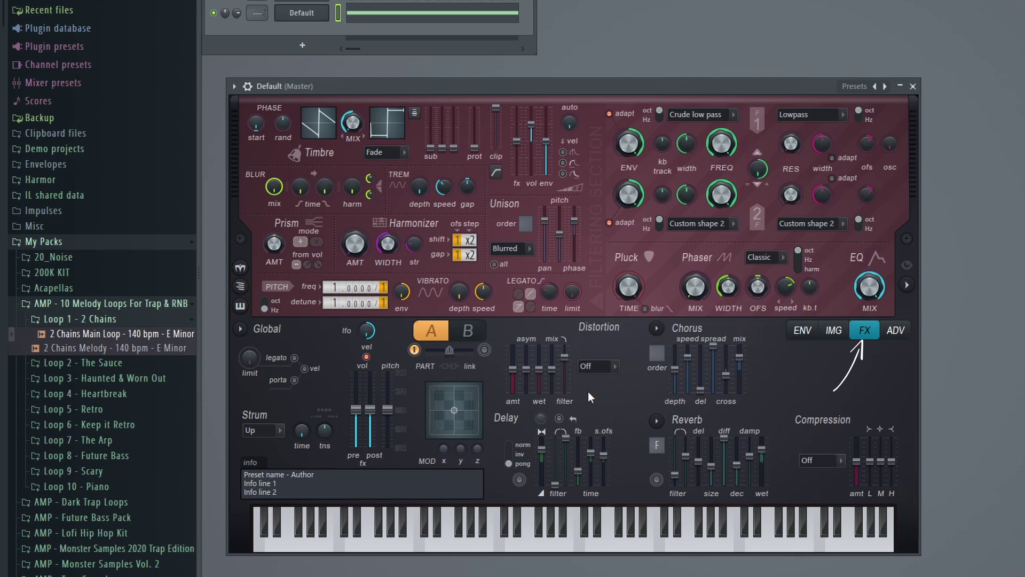
pyautogui.click(608, 368)
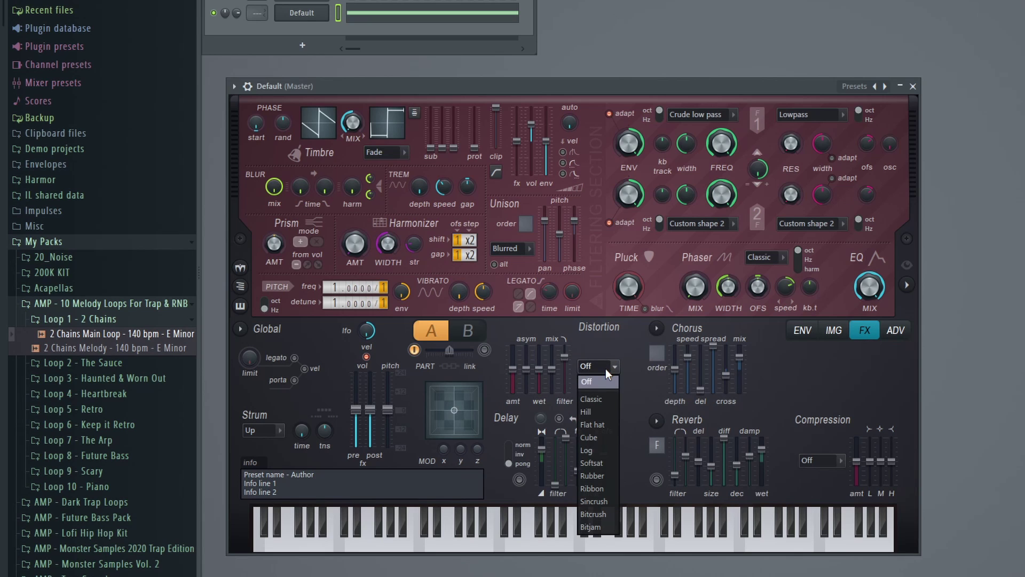
pyautogui.click(592, 463)
pyautogui.press('space')
pyautogui.moveTo(517, 378); pyautogui.dragTo(517, 370)
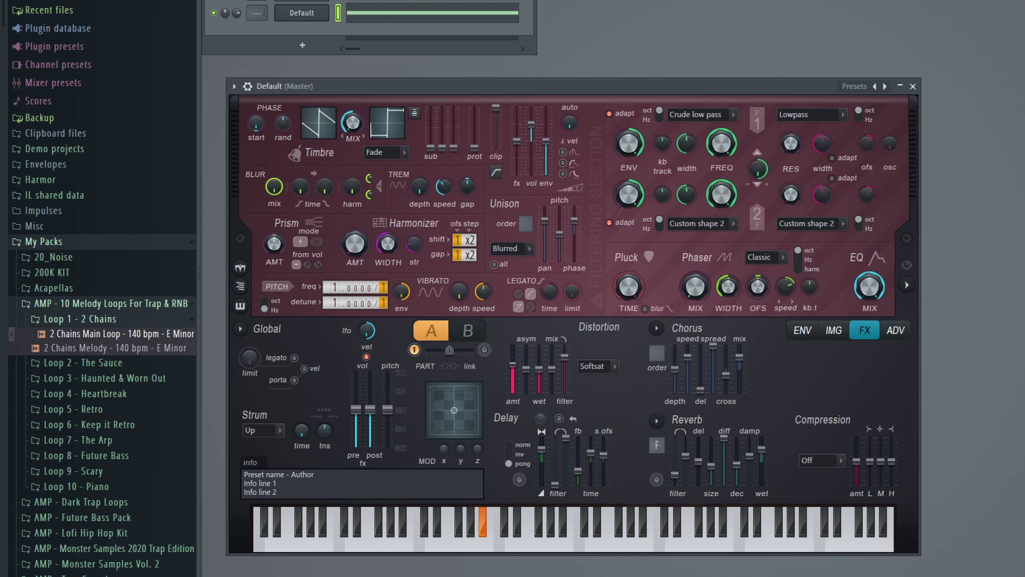
# Enable Harmor's delay and reverb effects on the melody
pyautogui.click(519, 479)
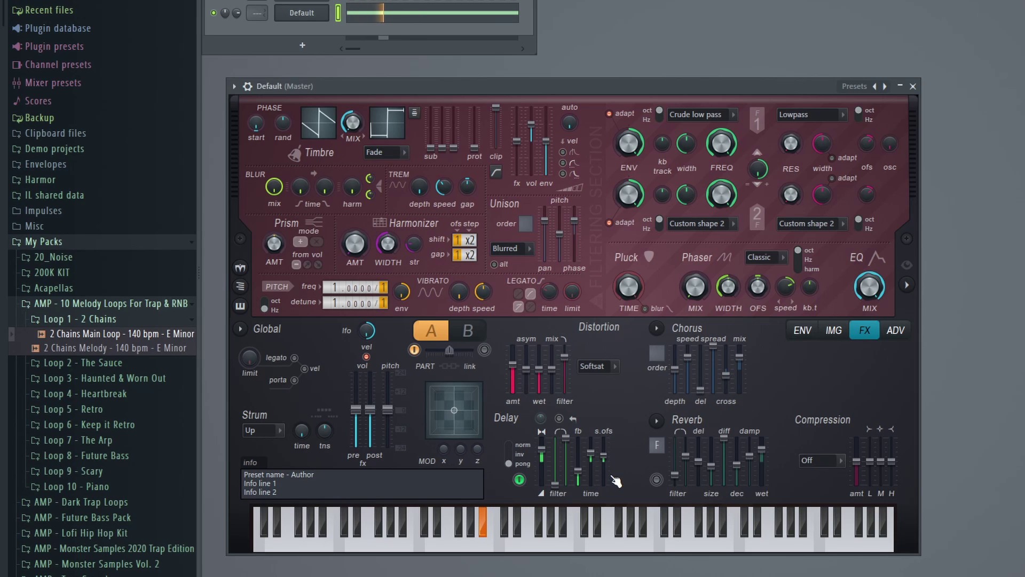
pyautogui.click(657, 479)
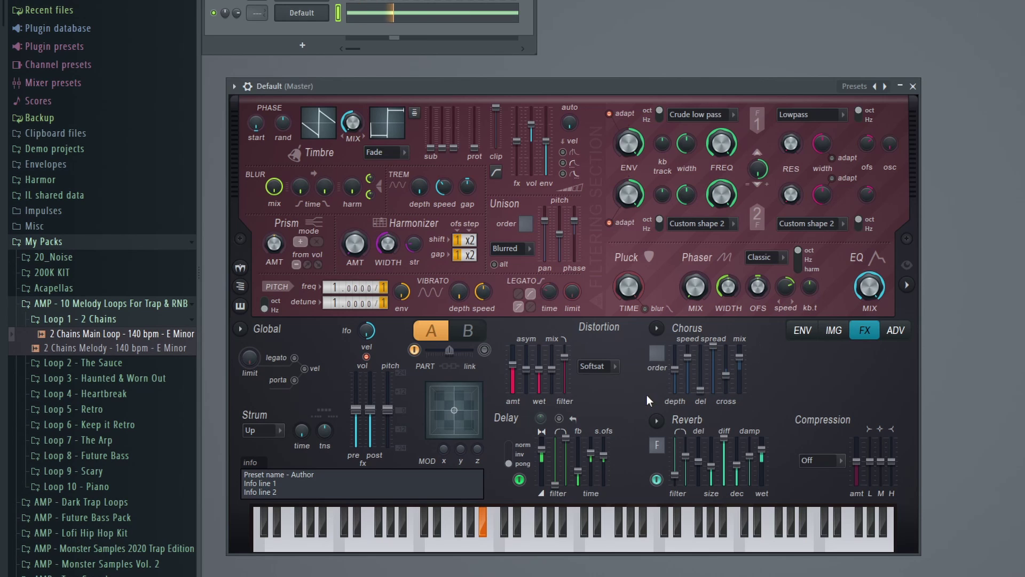
pyautogui.moveTo(655, 358); pyautogui.dragTo(655, 354)
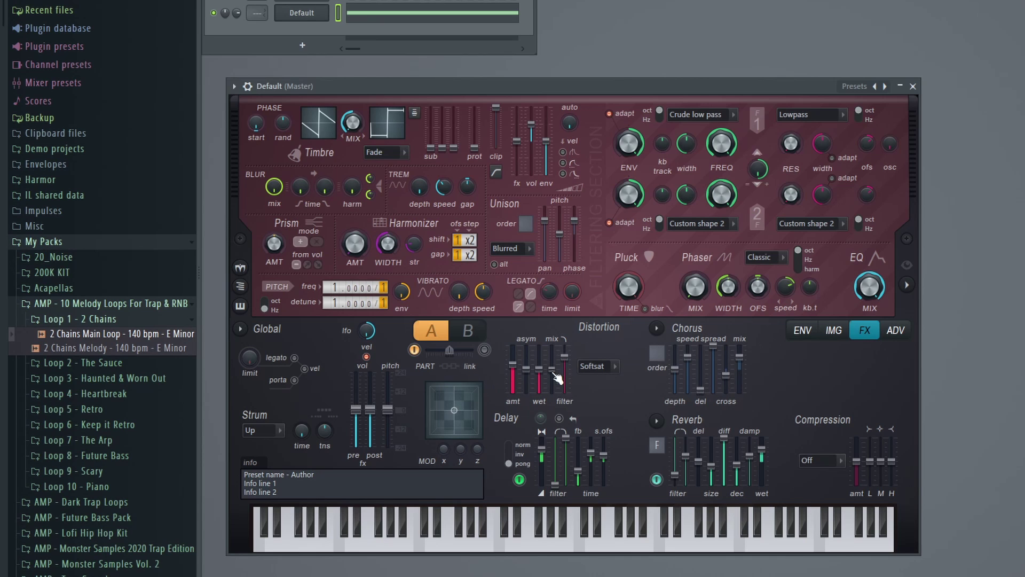
# Audition changes to the image's level scale and frequency scale, and return both to their starting settings
pyautogui.click(835, 331)
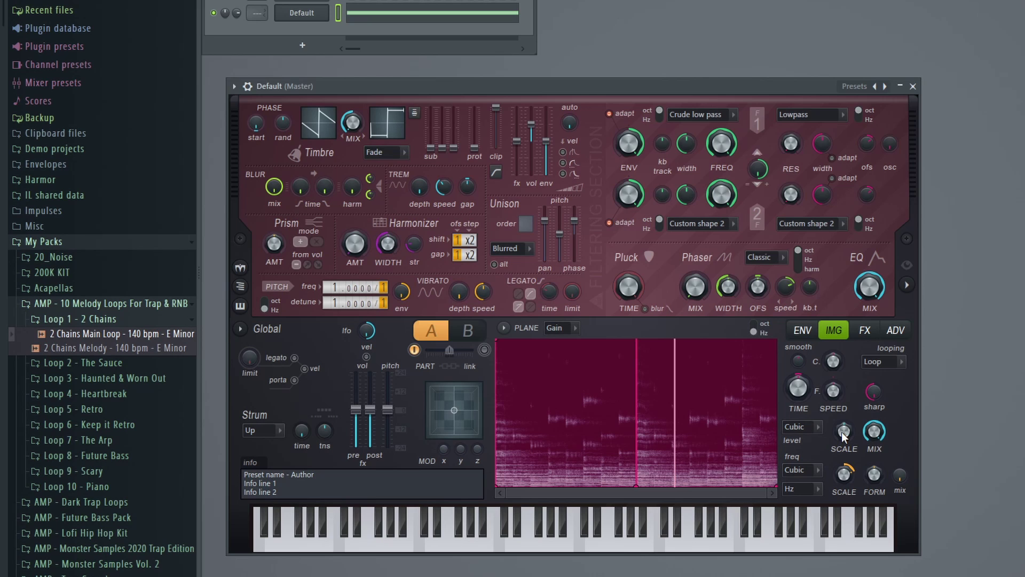
pyautogui.moveTo(842, 431); pyautogui.dragTo(842, 406)
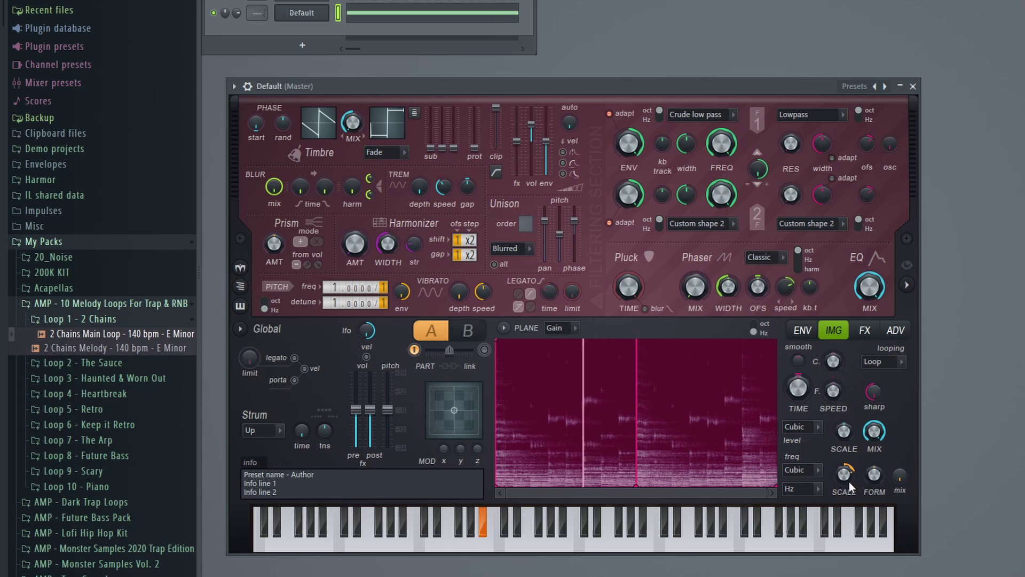
pyautogui.moveTo(844, 474); pyautogui.dragTo(844, 483)
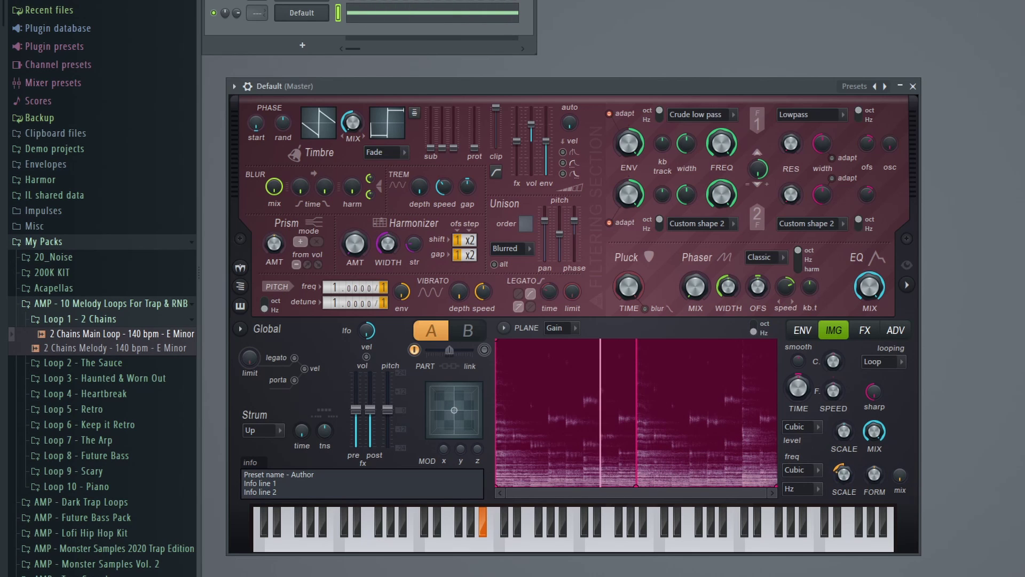
pyautogui.moveTo(844, 473); pyautogui.dragTo(845, 464)
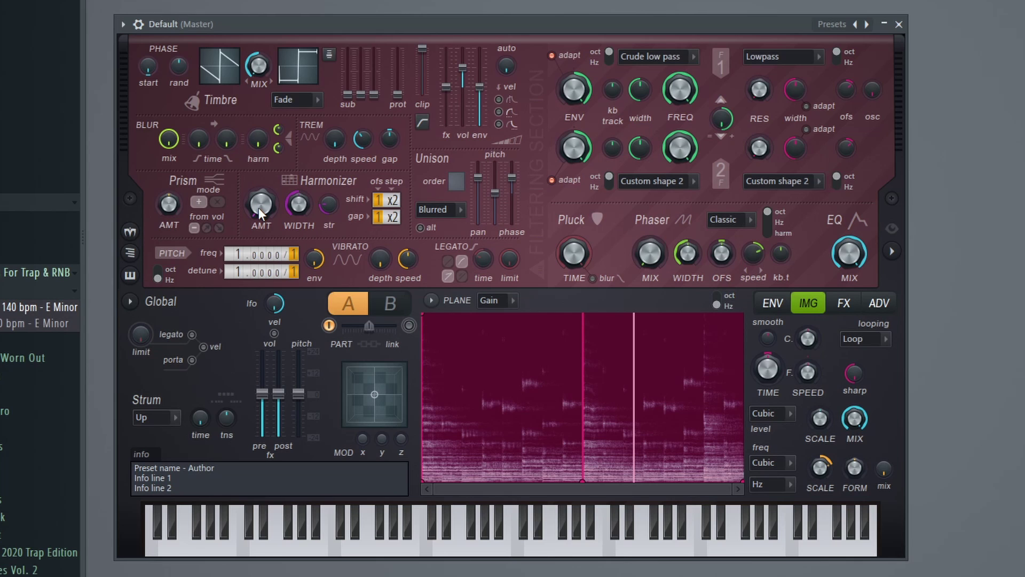
# Raise the Harmonizer amount, try adjusting its width and strength, and add a little vibrato depth
pyautogui.moveTo(259, 208); pyautogui.dragTo(259, 195)
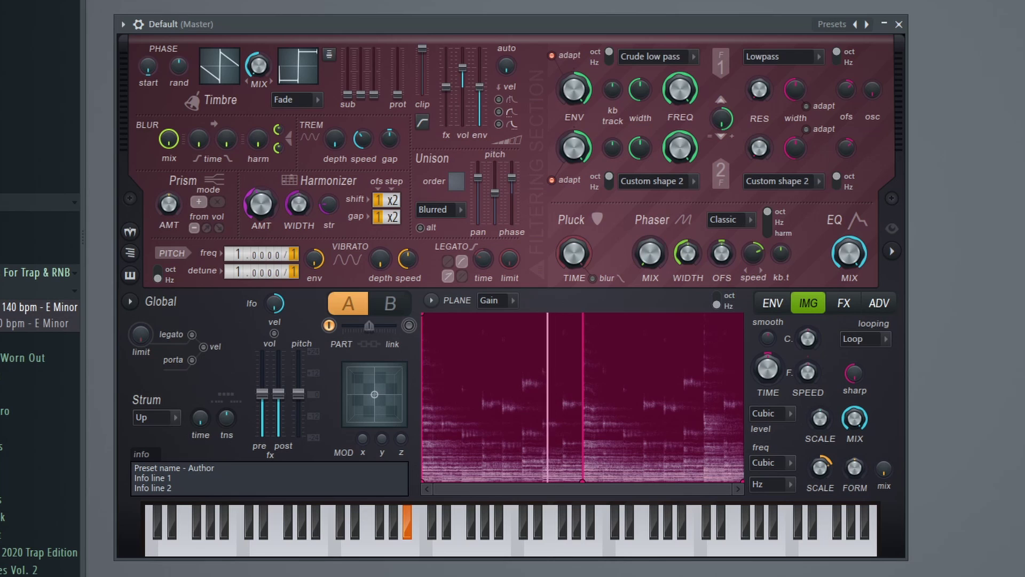
pyautogui.moveTo(299, 207); pyautogui.dragTo(299, 199)
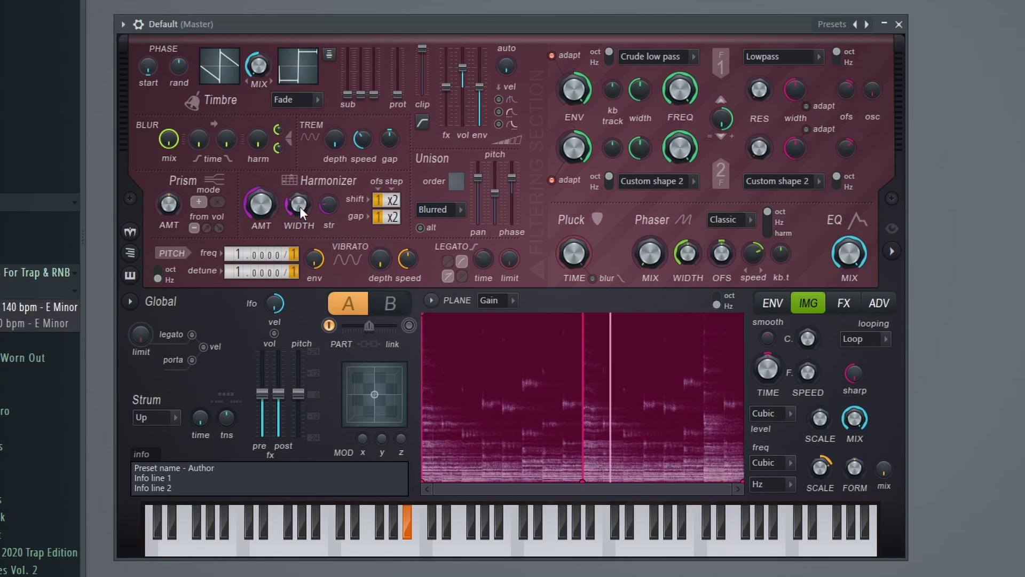
pyautogui.moveTo(318, 210); pyautogui.dragTo(318, 192)
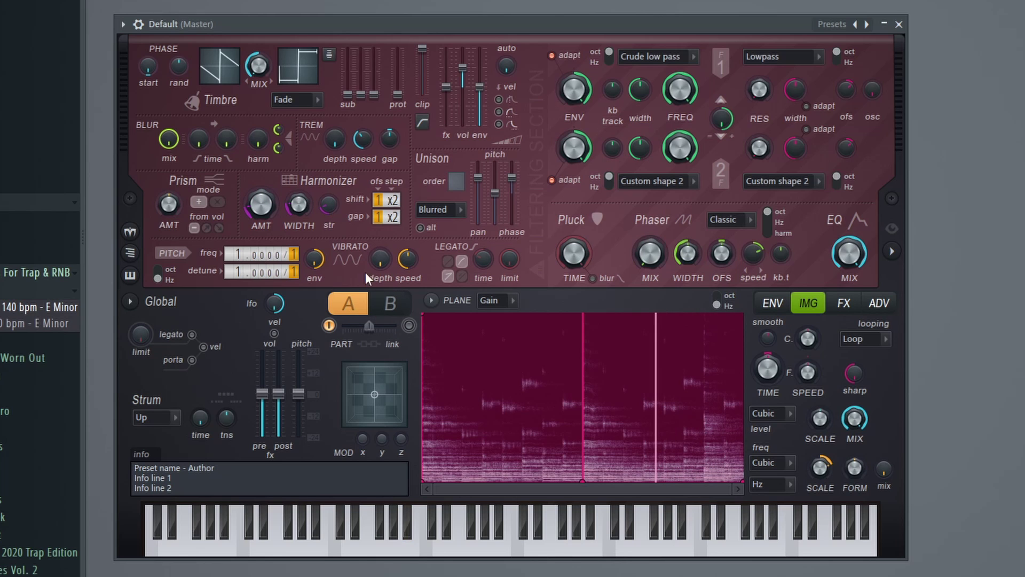
pyautogui.moveTo(381, 264); pyautogui.dragTo(382, 256)
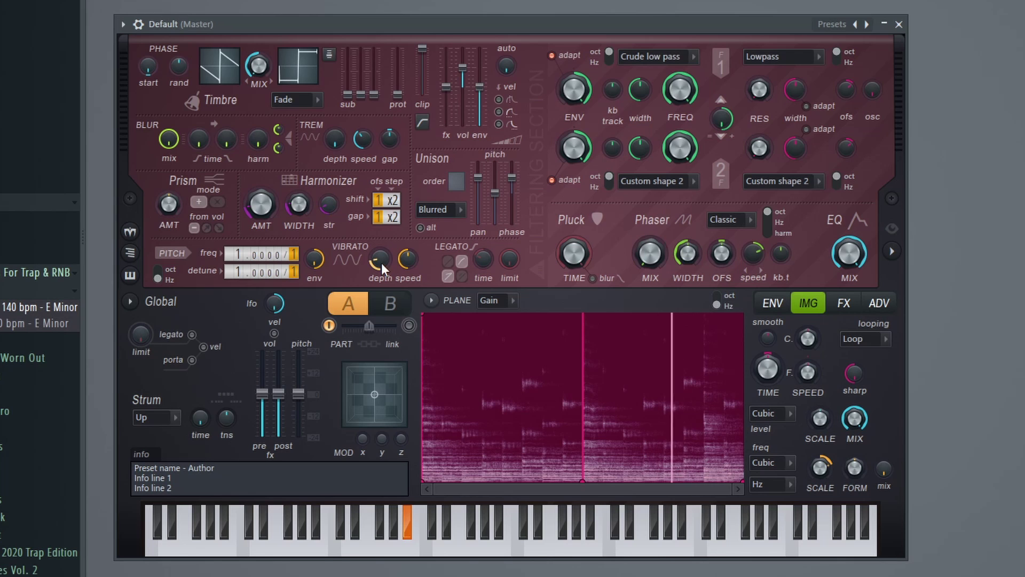
pyautogui.moveTo(381, 261); pyautogui.dragTo(381, 256)
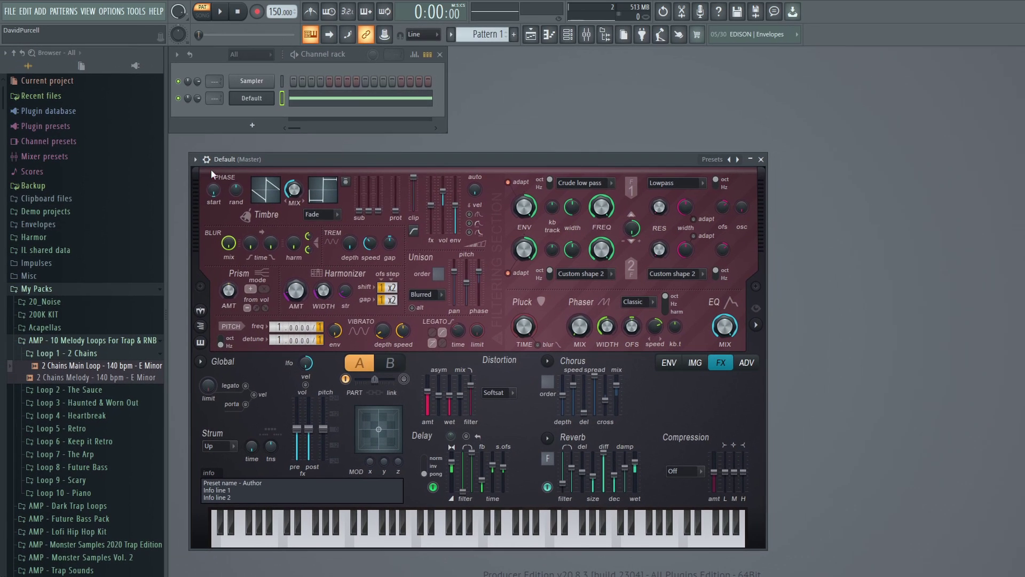
# Route the Harmor channel to mixer track 1 and load Gross Beat in that track's first effect slot
pyautogui.click(170, 88)
pyautogui.press('F9')
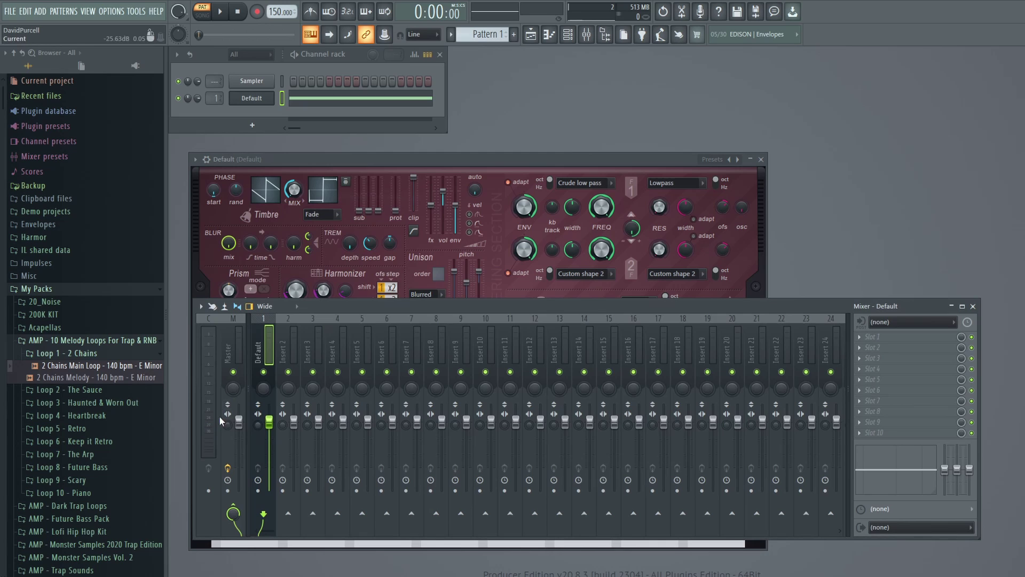
pyautogui.click(889, 342)
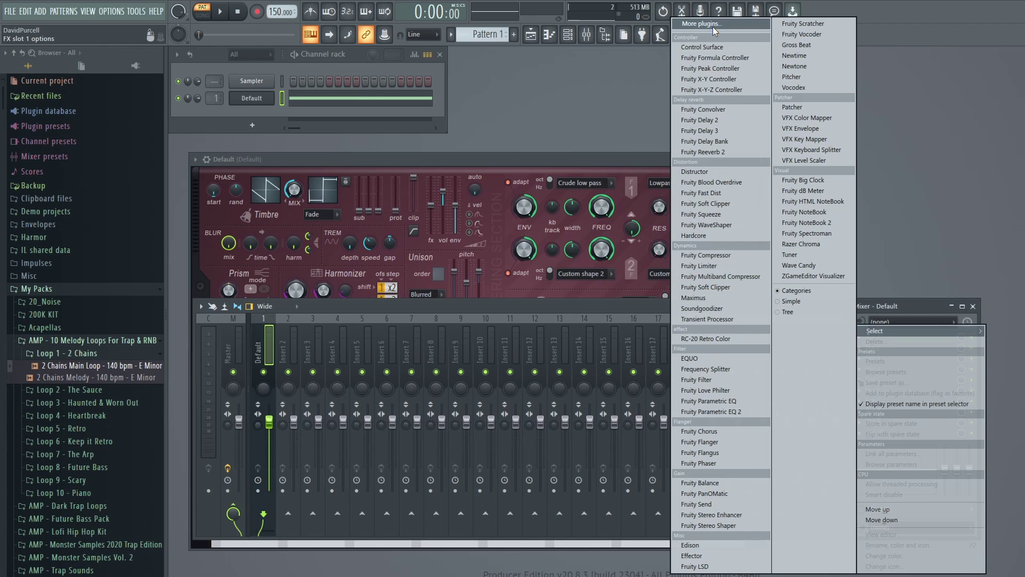
pyautogui.click(792, 44)
# Load Gross Beat's Momentary preset, choose the 1/2 Speed time effect, and audition the melody
pyautogui.click(238, 163)
pyautogui.moveTo(253, 206)
pyautogui.click(390, 228)
pyautogui.click(328, 303)
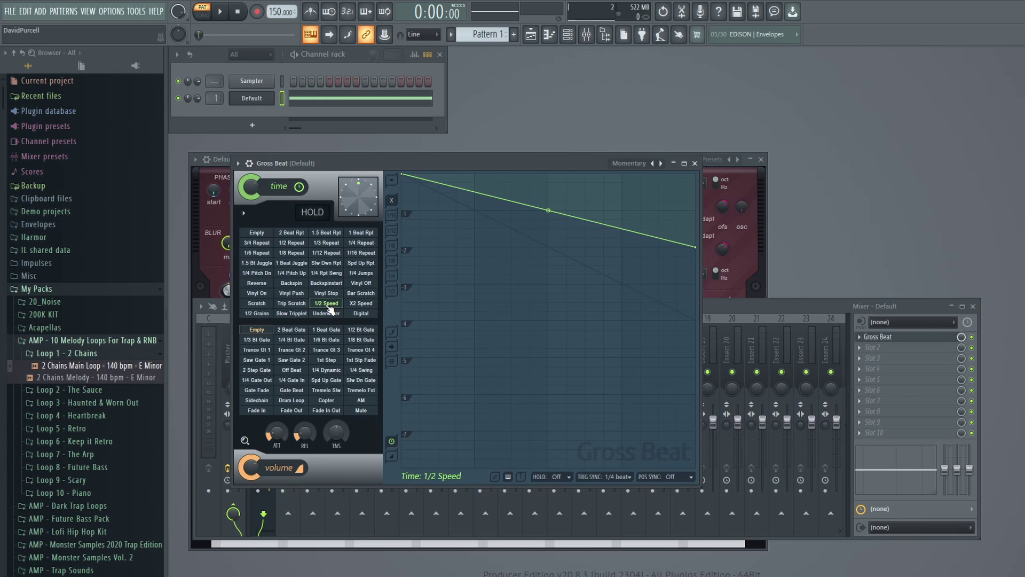
pyautogui.press('space')
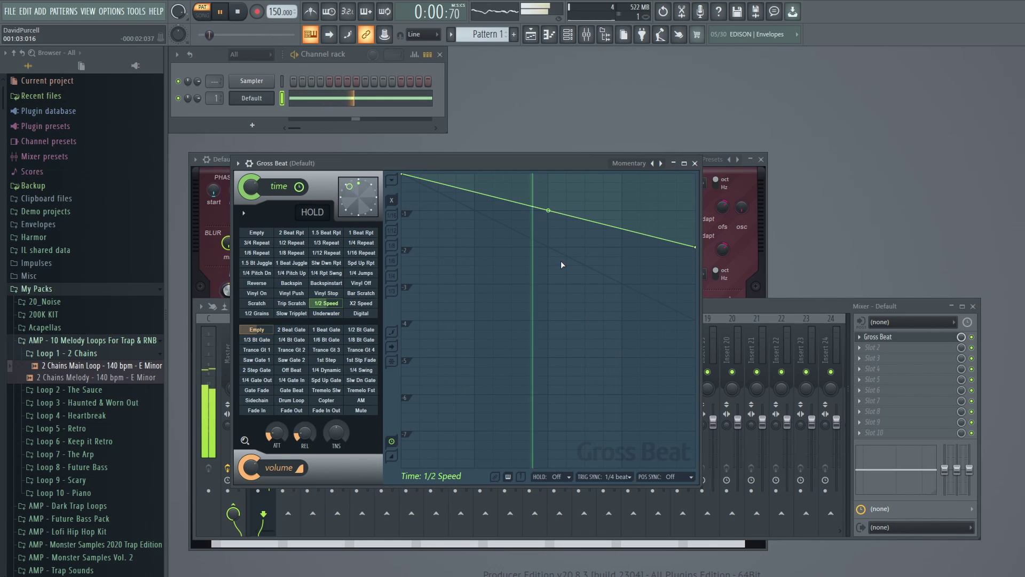
pyautogui.press('space')
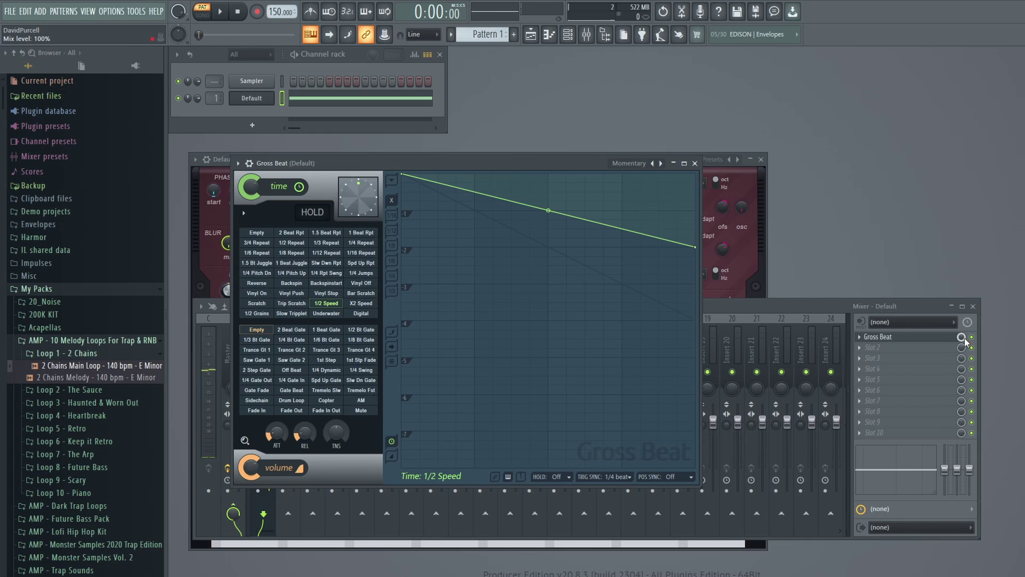
# Reduce Gross Beat's mix level to 25% and bypass it to compare the sound without the effect
pyautogui.moveTo(962, 338); pyautogui.dragTo(961, 344)
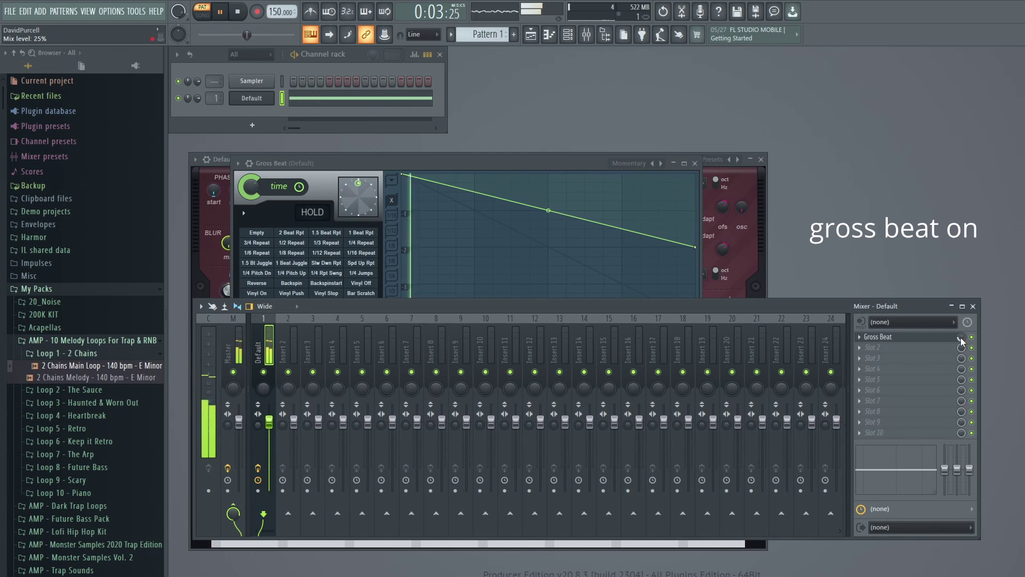
pyautogui.click(972, 338)
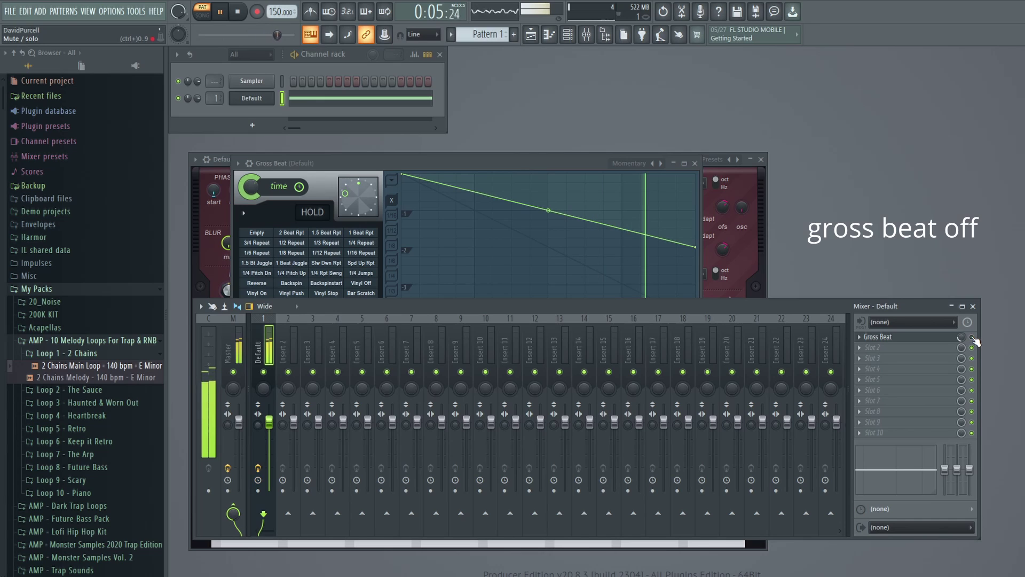
# Turn Gross Beat back on and load Denise - Bad Tape into mixer track 1's second effect slot
pyautogui.click(972, 339)
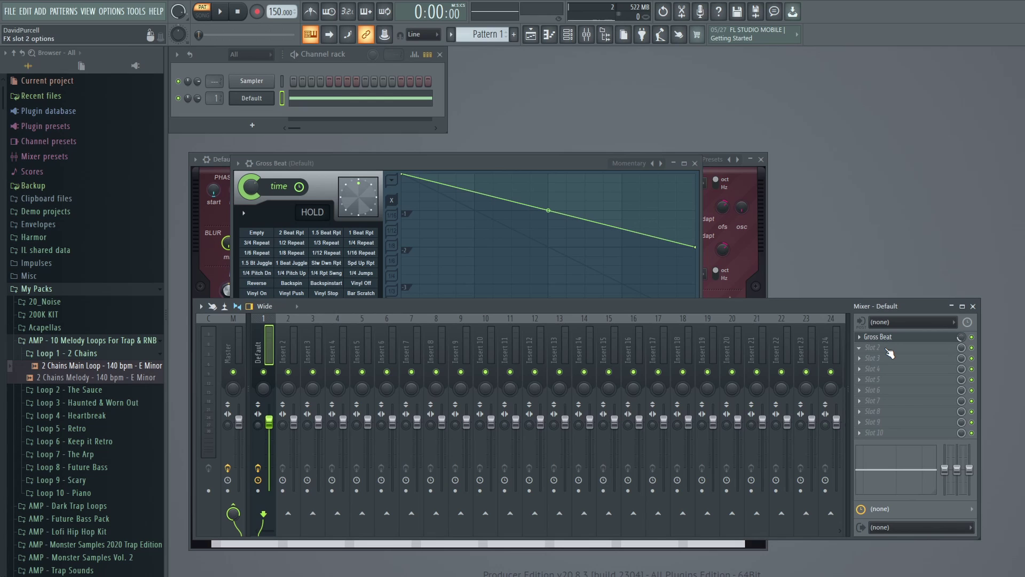
pyautogui.click(889, 353)
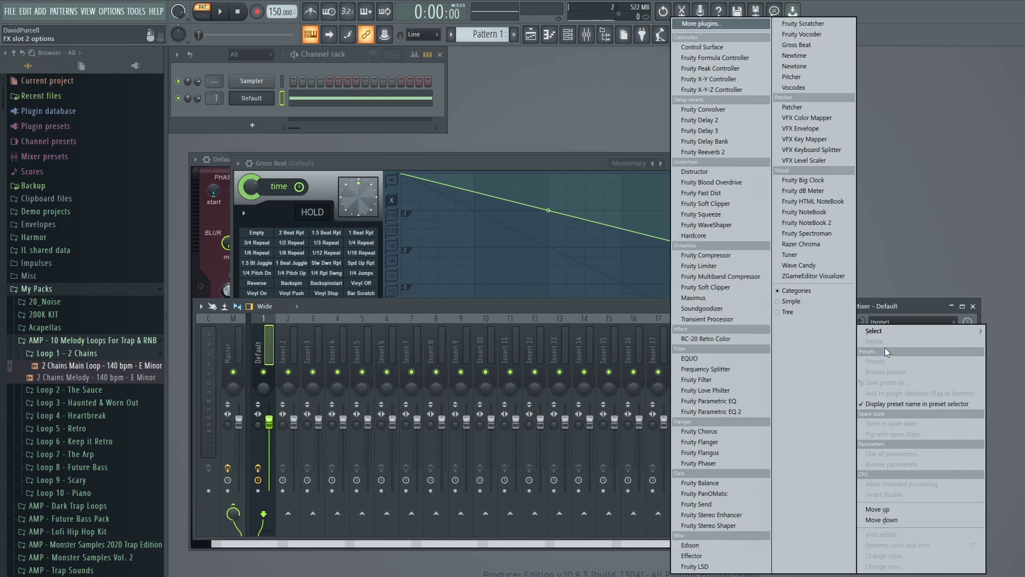
pyautogui.click(705, 24)
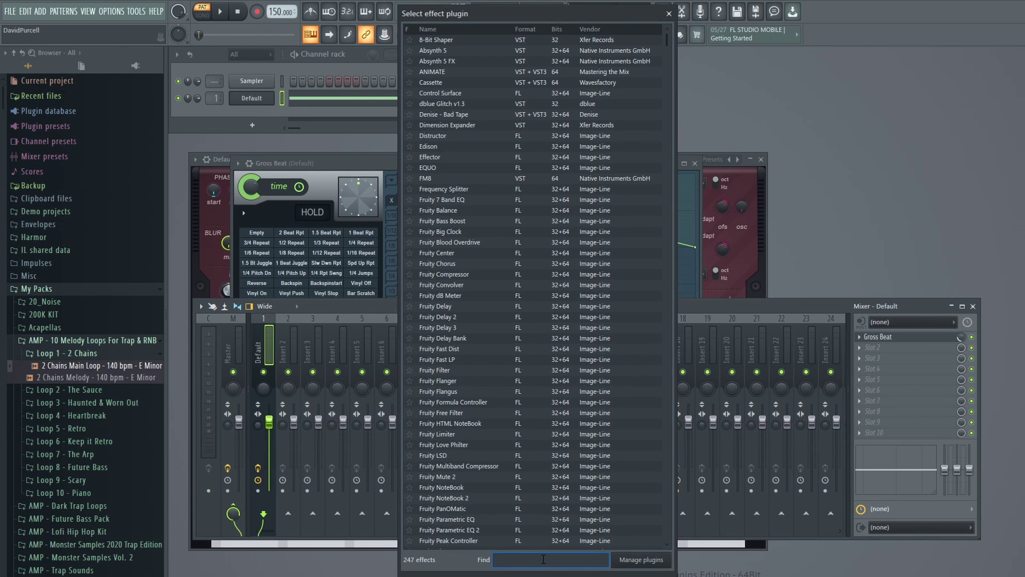
pyautogui.write('bad')
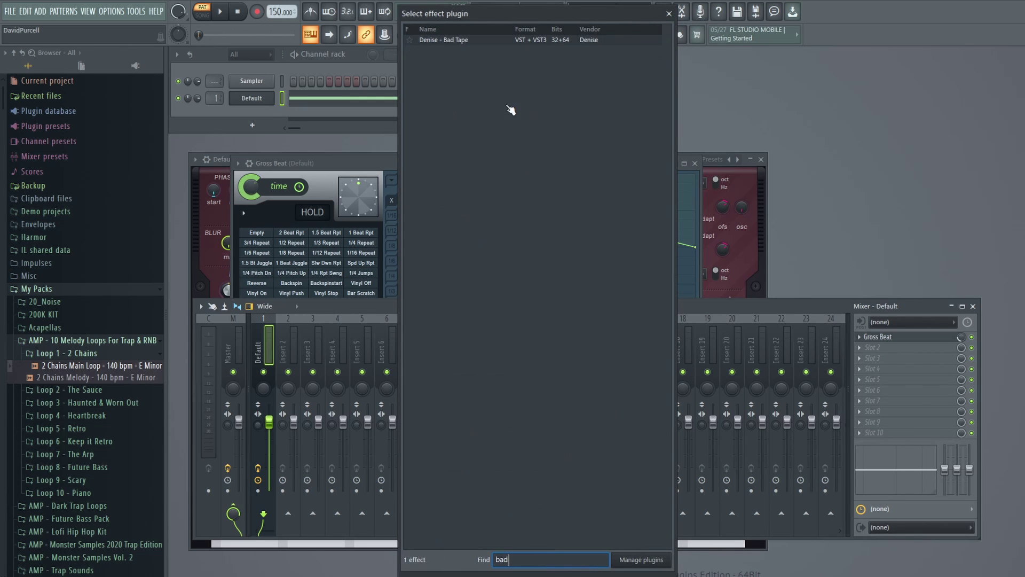
pyautogui.doubleClick(482, 43)
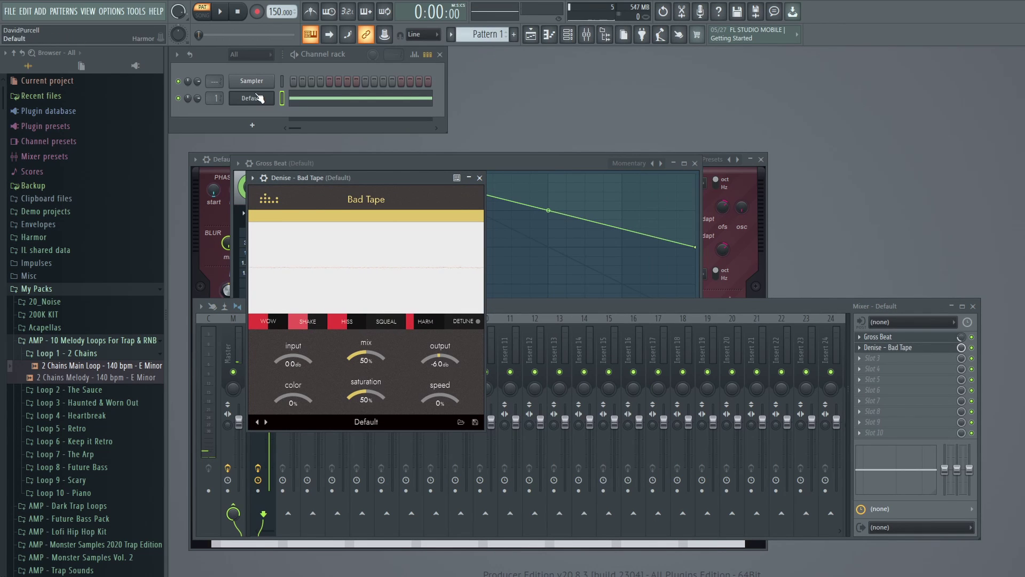
# Lower Bad Tape's wow, shake and hiss amounts and raise its color to 41% while auditioning the melody
pyautogui.press('space')
pyautogui.moveTo(348, 323); pyautogui.dragTo(293, 327)
pyautogui.moveTo(283, 411); pyautogui.dragTo(301, 390)
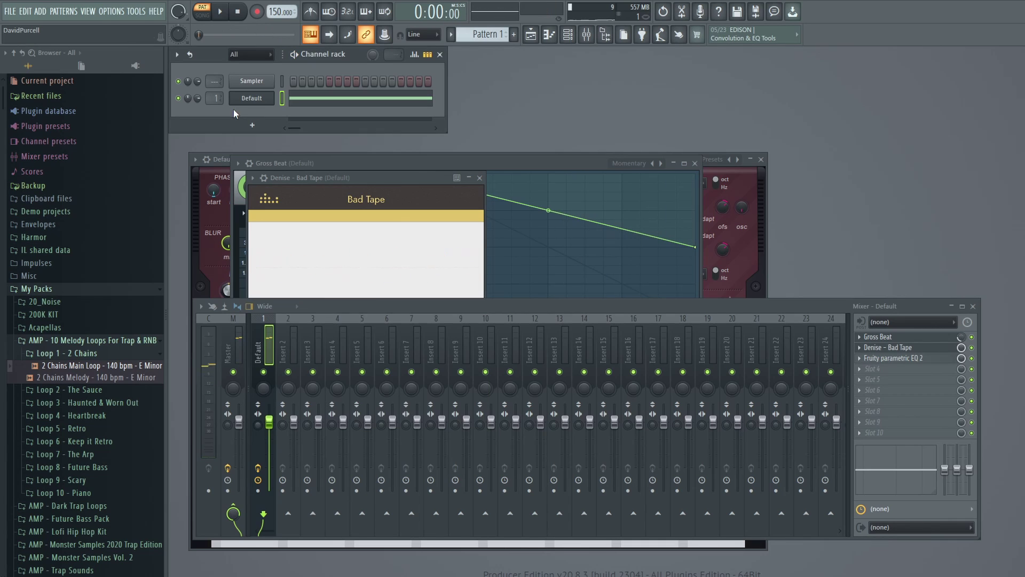
# Show the playlist and quick render Pattern 1 as an audio clip
pyautogui.click(539, 36)
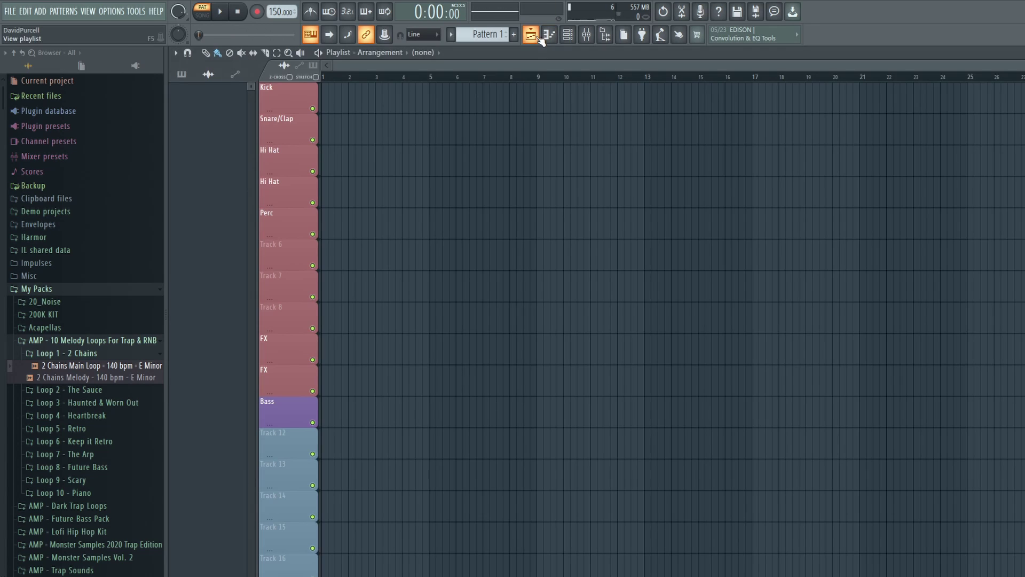
pyautogui.click(182, 74)
pyautogui.rightClick(205, 92)
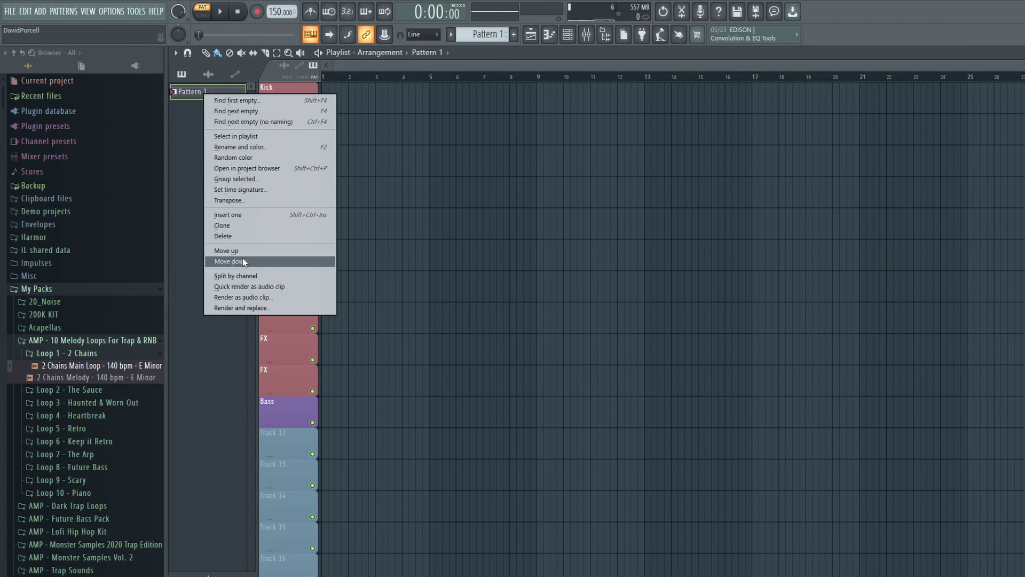
pyautogui.click(249, 289)
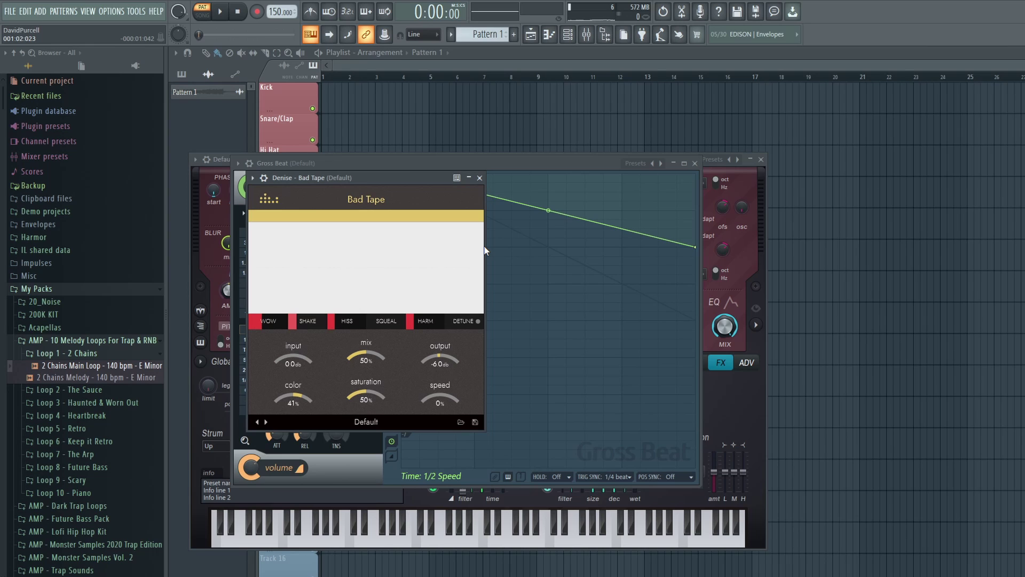
# Place the rendered Pattern 1 audio clip on Track 12 at bar 1 and delete the tail past the start of bar 5
pyautogui.click(380, 69)
pyautogui.moveTo(233, 92); pyautogui.dragTo(324, 448)
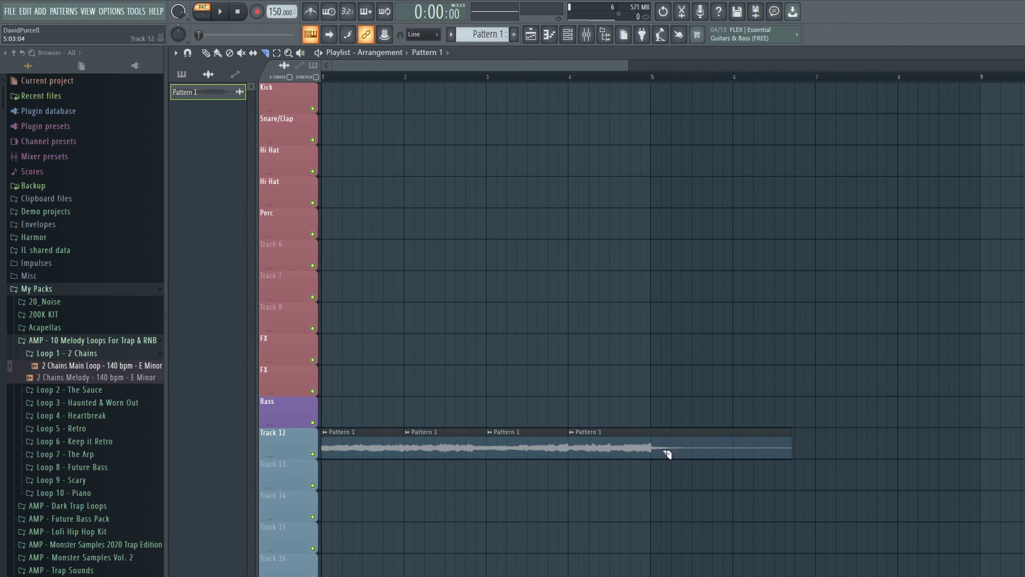
pyautogui.click(694, 446)
pyautogui.press('Delete')
# Duplicate the four melody segments on Track 12 into bars 5 to 8 and audition the arrangement in song mode
pyautogui.hotkey('ctrl', 'a')
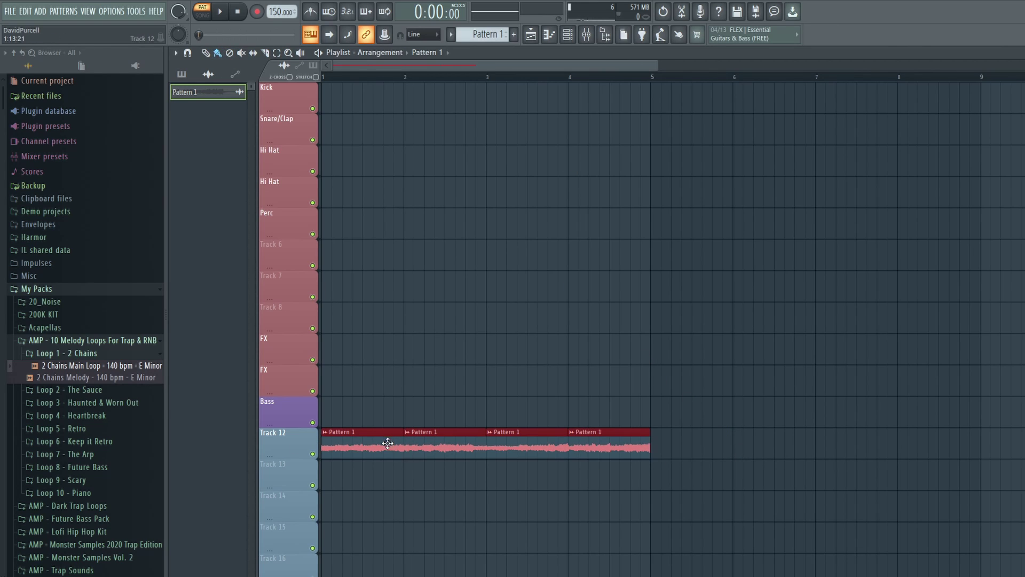
pyautogui.hotkey('ctrl', 'b')
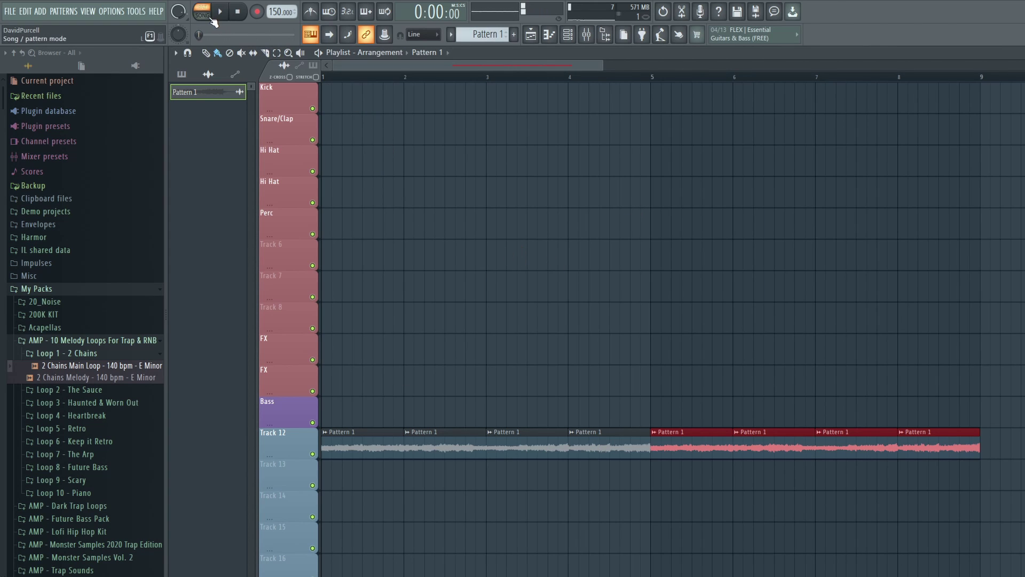
pyautogui.press('space')
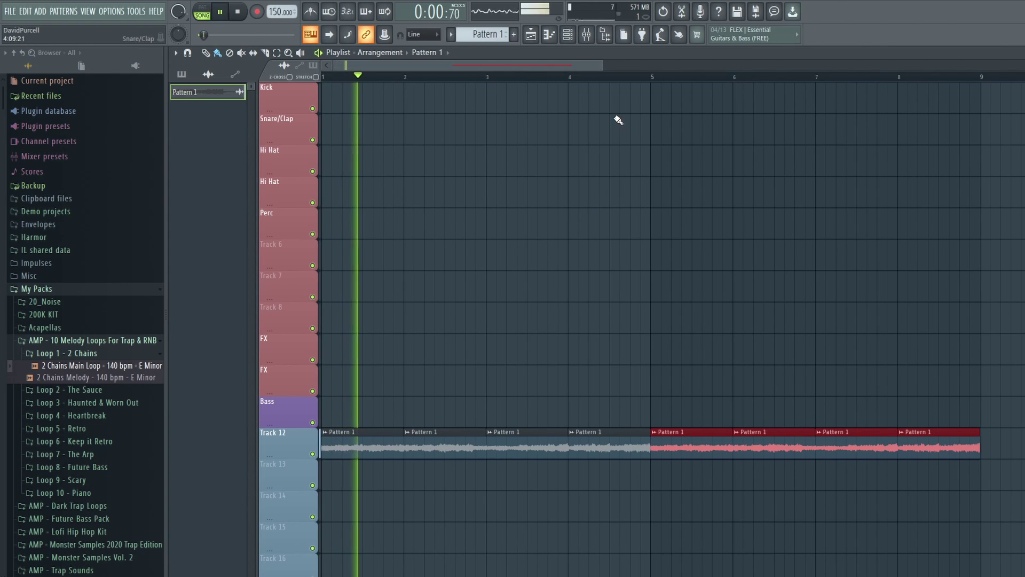
pyautogui.moveTo(603, 65); pyautogui.dragTo(661, 66)
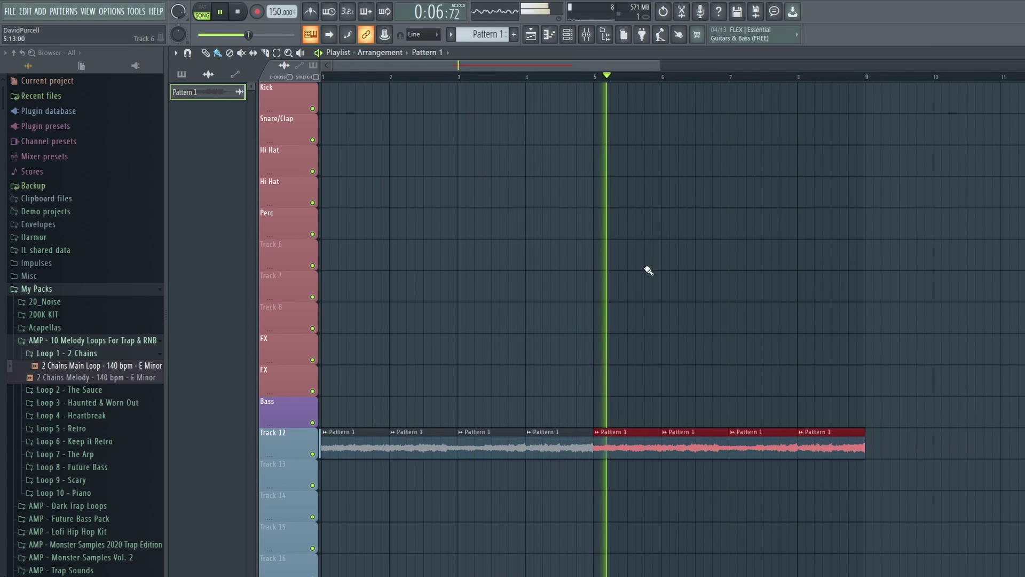
pyautogui.press('space')
pyautogui.click(404, 446)
pyautogui.press('space')
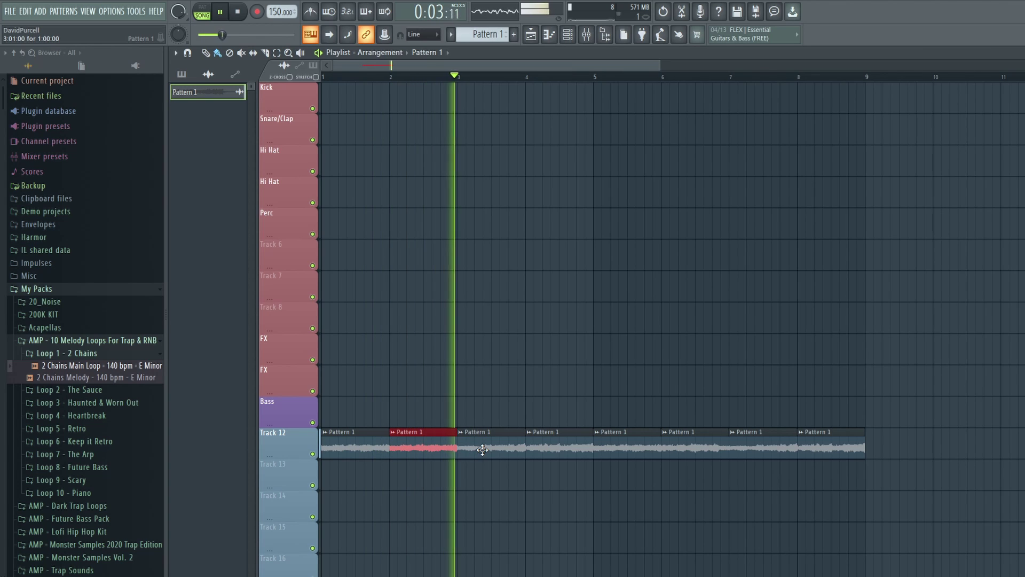
pyautogui.press('space')
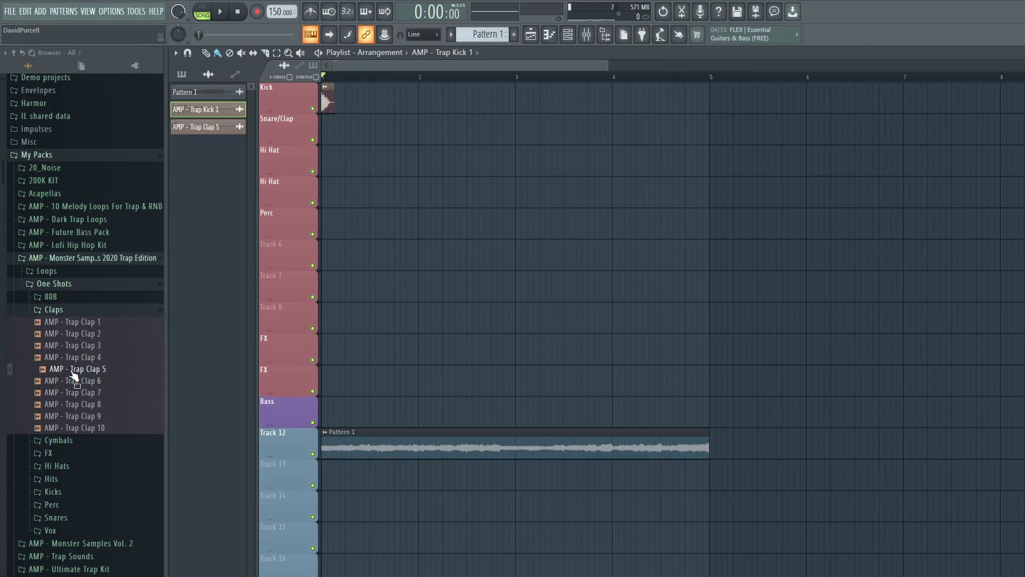
# Find AMP - Trap Snare 14 in the Snares folder and place it on the Snare/Clap track on beat 3
pyautogui.click(54, 342)
pyautogui.click(56, 403)
pyautogui.moveTo(75, 494); pyautogui.dragTo(575, 139)
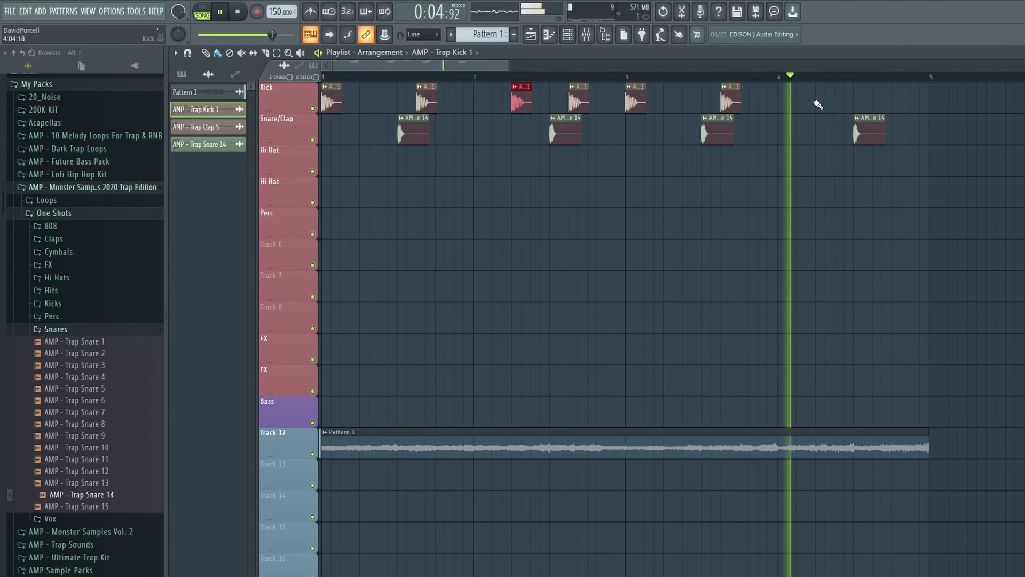
# Add three more AMP - Trap Kick 1 hits to the Kick track in bar 4 and stop playback
pyautogui.click(819, 102)
pyautogui.click(876, 101)
pyautogui.click(913, 102)
pyautogui.press('space')
# Browse the closed hi-hat one-shots and audition samples such as AMP - Trap Hi Hat 13
pyautogui.click(55, 329)
pyautogui.click(57, 277)
pyautogui.click(77, 290)
pyautogui.click(91, 433)
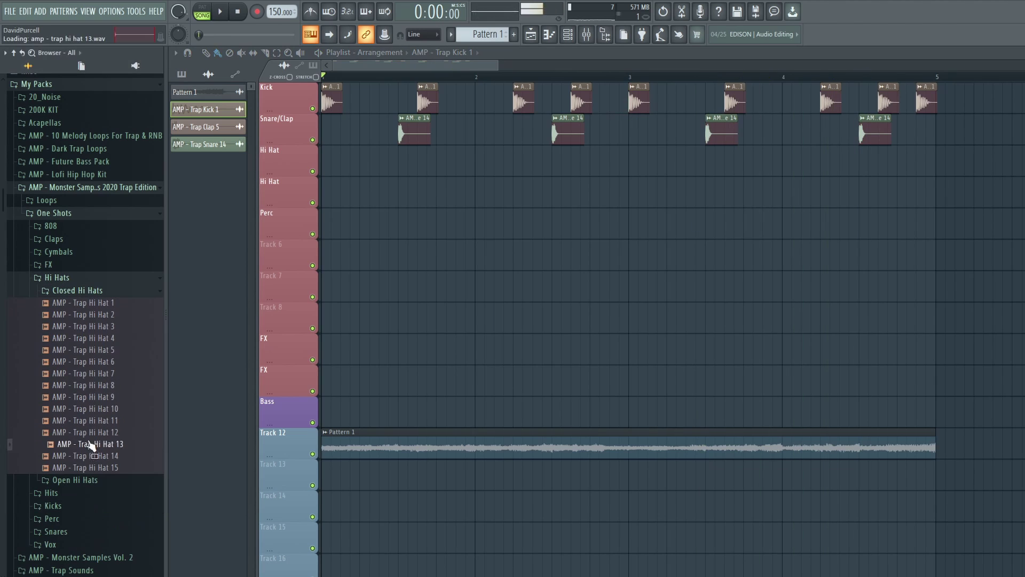